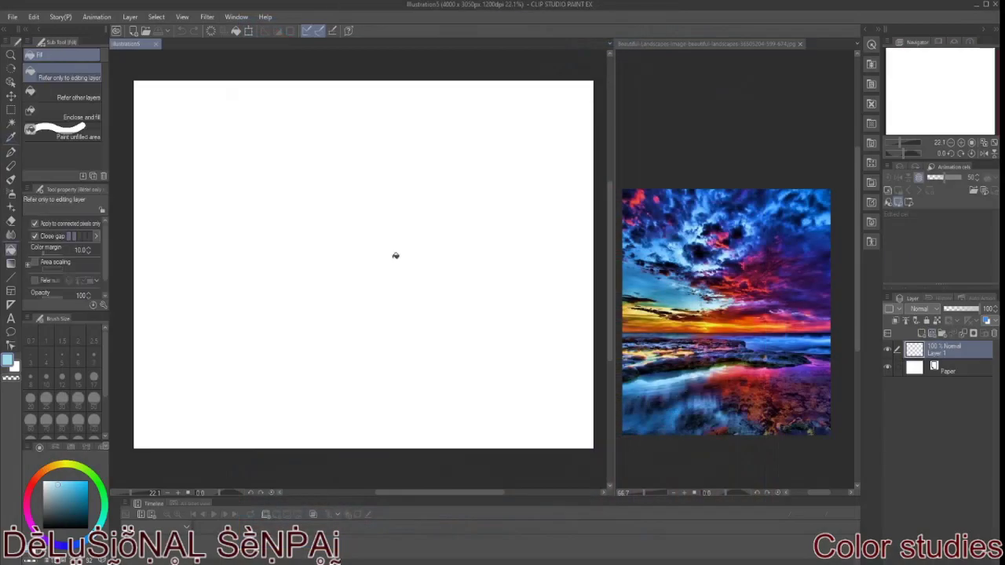
# On a new layer, sample blue from the reference and set the Opaque watercolor brush to size 800.
pyautogui.click(395, 255)
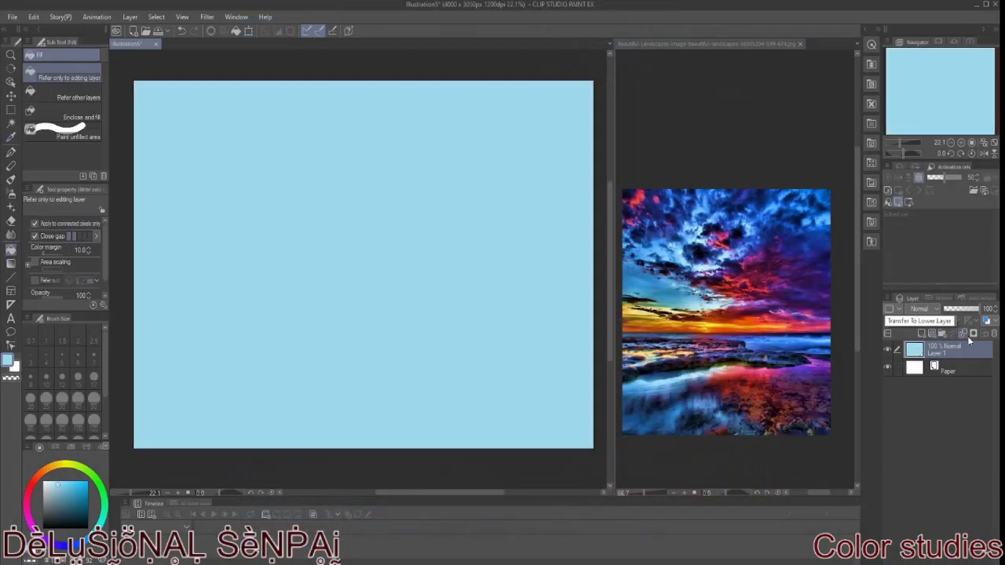
pyautogui.hotkey('ctrl', 'shift', 'n')
pyautogui.click(11, 139)
pyautogui.click(666, 297)
pyautogui.click(11, 179)
pyautogui.click(80, 94)
pyautogui.click(46, 54)
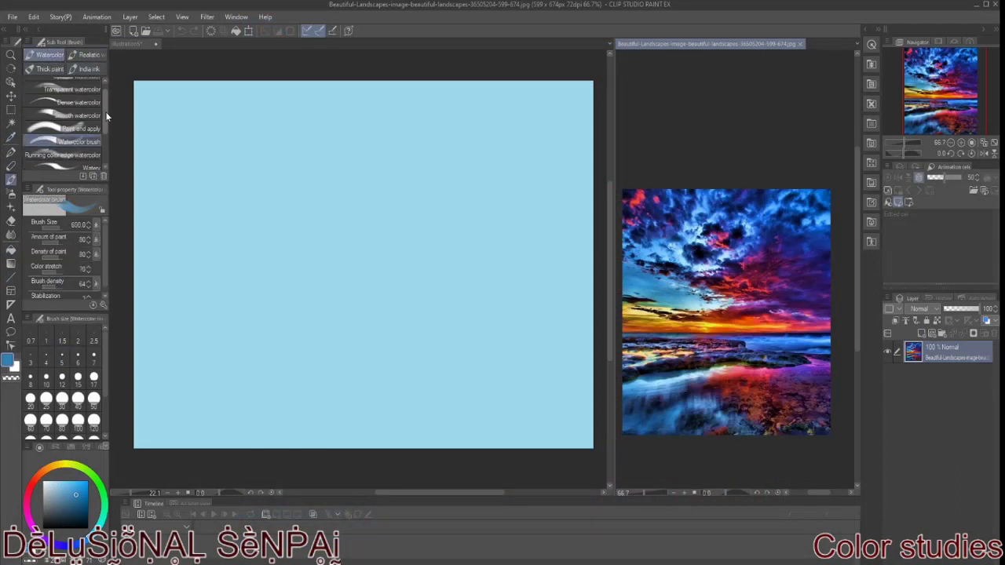
pyautogui.scroll(-3, 77, 421)
pyautogui.click(93, 410)
# Paint broad blue cloud shapes across the top, middle and bottom of the sky.
pyautogui.moveTo(134, 236)
pyautogui.mouseDown()
pyautogui.moveTo(157, 214)
pyautogui.moveTo(431, 146)
pyautogui.moveTo(567, 194)
pyautogui.mouseUp()
pyautogui.moveTo(177, 412); pyautogui.dragTo(568, 417)
pyautogui.moveTo(179, 137); pyautogui.dragTo(352, 139)
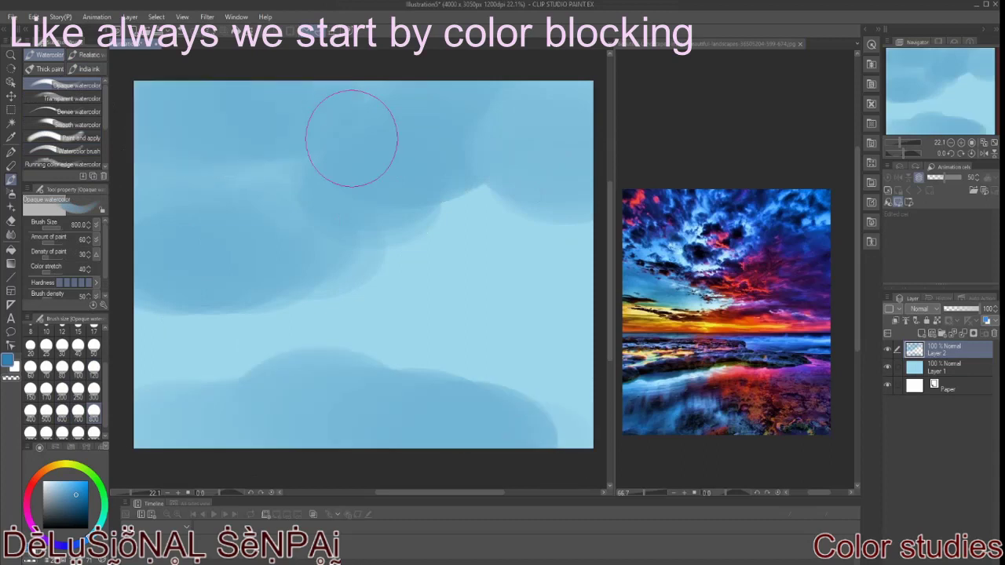
pyautogui.moveTo(549, 316); pyautogui.dragTo(511, 322)
pyautogui.moveTo(303, 310); pyautogui.dragTo(463, 330)
# On another new layer, paint darker blue clouds at size 200 along the bottom and mid-left.
pyautogui.click(942, 349)
pyautogui.keyDown('alt'); pyautogui.click(746, 236); pyautogui.keyUp('alt')
pyautogui.click(62, 410)
pyautogui.moveTo(146, 440); pyautogui.dragTo(337, 436)
pyautogui.moveTo(197, 424); pyautogui.dragTo(138, 428)
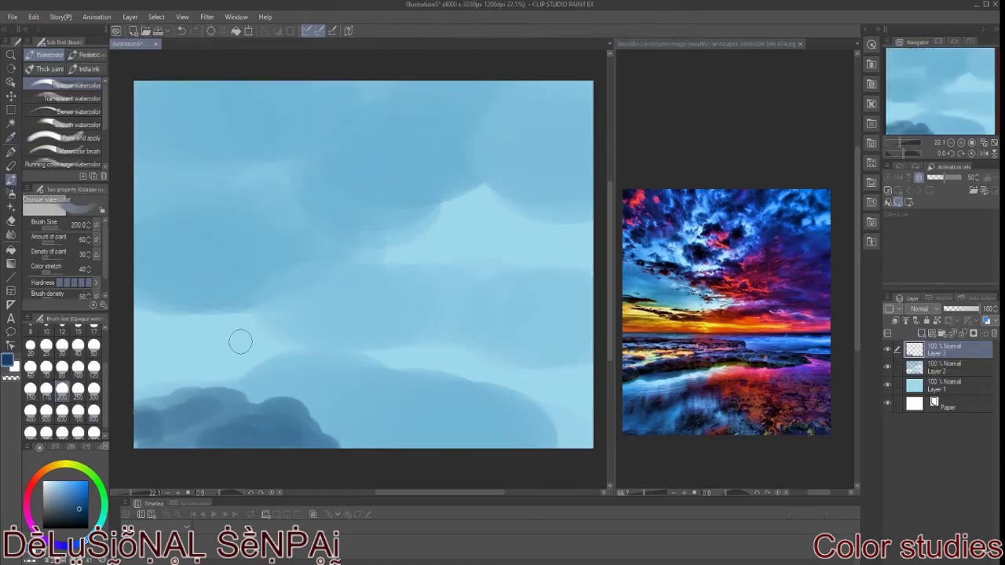
pyautogui.moveTo(328, 318); pyautogui.dragTo(153, 320)
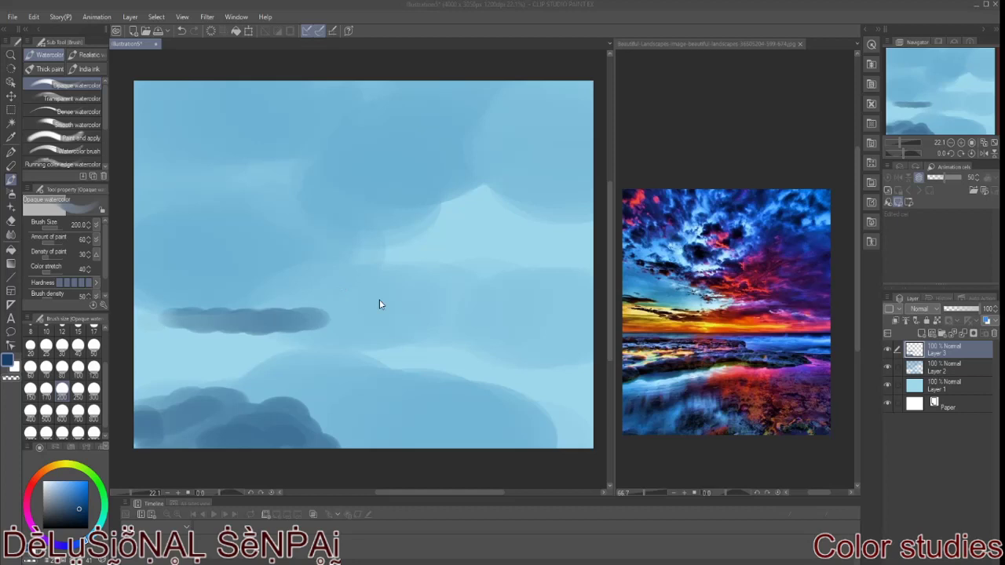
# Draw a straight dark horizon line and add dark streaks below it with the watercolor brush.
pyautogui.press('u')
pyautogui.moveTo(133, 297)
pyautogui.mouseDown()
pyautogui.moveTo(411, 294)
pyautogui.moveTo(594, 324)
pyautogui.moveTo(135, 335)
pyautogui.mouseUp()
pyautogui.press('b')
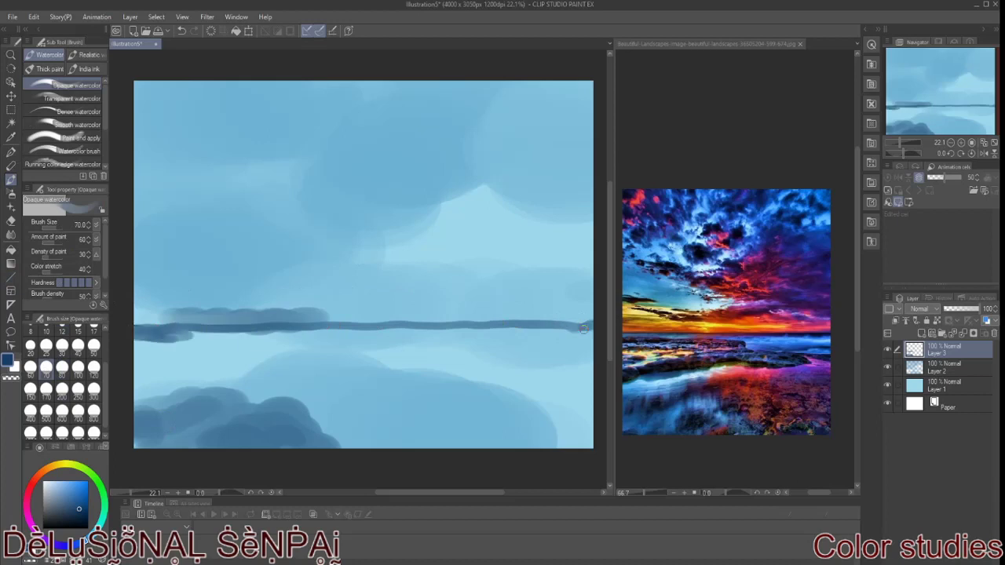
pyautogui.moveTo(583, 329); pyautogui.dragTo(446, 325)
pyautogui.moveTo(590, 362); pyautogui.dragTo(533, 362)
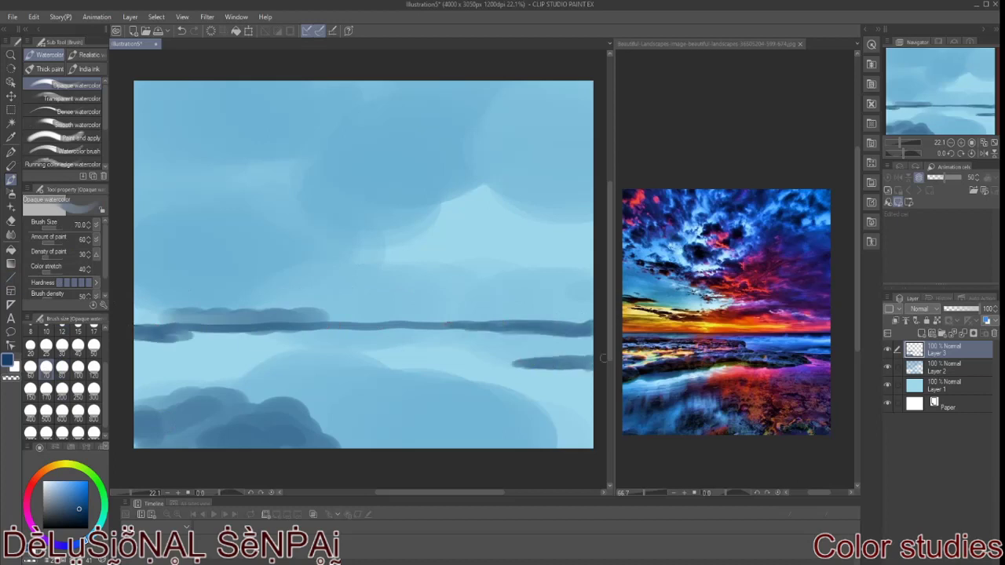
pyautogui.moveTo(137, 437); pyautogui.dragTo(309, 384)
pyautogui.moveTo(592, 442); pyautogui.dragTo(493, 438)
# At brush size 170, paint dark clouds on the left, top right and upper middle of the sky.
pyautogui.click(45, 388)
pyautogui.moveTo(144, 217); pyautogui.dragTo(244, 259)
pyautogui.moveTo(589, 86); pyautogui.dragTo(542, 125)
pyautogui.moveTo(557, 86); pyautogui.dragTo(491, 133)
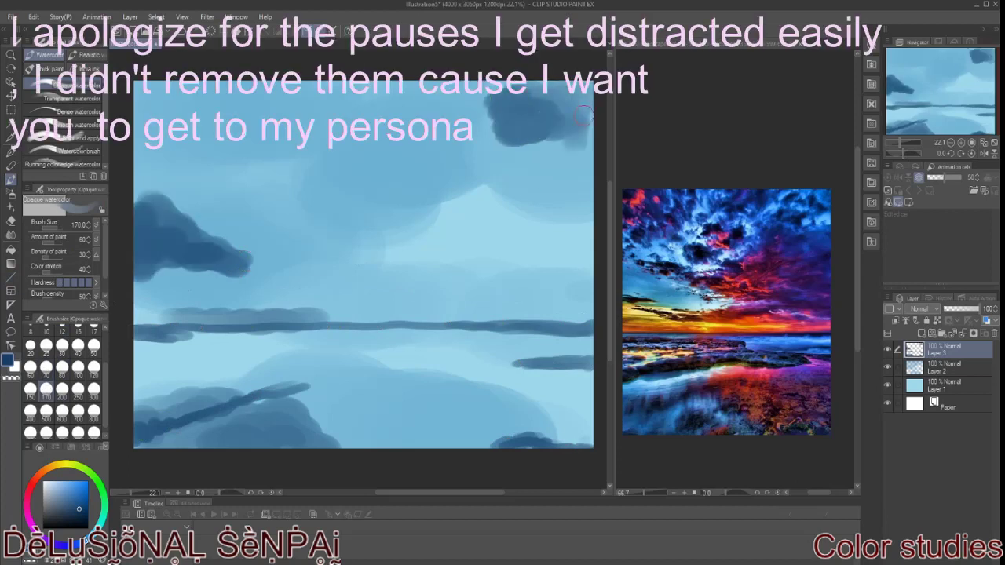
pyautogui.moveTo(581, 141); pyautogui.dragTo(526, 181)
pyautogui.moveTo(220, 94); pyautogui.dragTo(322, 168)
pyautogui.moveTo(204, 157); pyautogui.dragTo(342, 169)
pyautogui.moveTo(212, 86); pyautogui.dragTo(283, 145)
pyautogui.moveTo(263, 189); pyautogui.dragTo(354, 208)
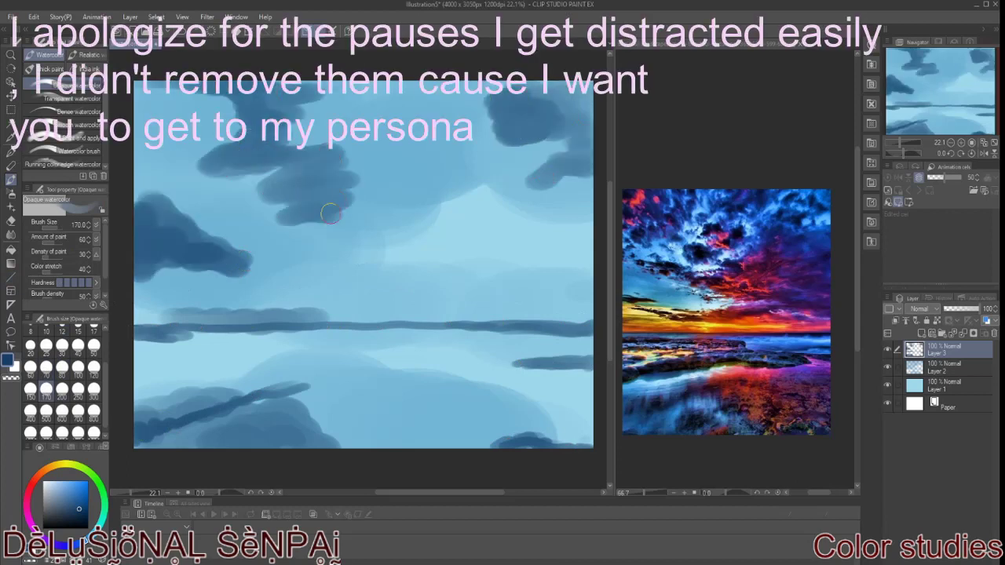
# Sample purple from the reference and paint a purple cloud on the right side.
pyautogui.press('i')
pyautogui.click(824, 299)
pyautogui.press('b')
pyautogui.moveTo(591, 204)
pyautogui.mouseDown()
pyautogui.moveTo(443, 251)
pyautogui.moveTo(448, 224)
pyautogui.mouseUp()
# On a new layer, build purple clouds on the right, upper left and middle of the sky.
pyautogui.click(181, 30)
pyautogui.hotkey('ctrl', 'shift', 'n')
pyautogui.moveTo(588, 209)
pyautogui.mouseDown()
pyautogui.moveTo(450, 228)
pyautogui.moveTo(522, 274)
pyautogui.mouseUp()
pyautogui.moveTo(581, 180); pyautogui.dragTo(471, 196)
pyautogui.moveTo(424, 220); pyautogui.dragTo(550, 267)
pyautogui.moveTo(522, 346)
pyautogui.mouseDown()
pyautogui.moveTo(563, 348)
pyautogui.moveTo(549, 393)
pyautogui.moveTo(565, 439)
pyautogui.moveTo(494, 439)
pyautogui.mouseUp()
pyautogui.moveTo(197, 91); pyautogui.dragTo(127, 149)
pyautogui.moveTo(581, 296); pyautogui.dragTo(389, 284)
pyautogui.moveTo(302, 220)
pyautogui.mouseDown()
pyautogui.moveTo(349, 197)
pyautogui.moveTo(336, 192)
pyautogui.mouseUp()
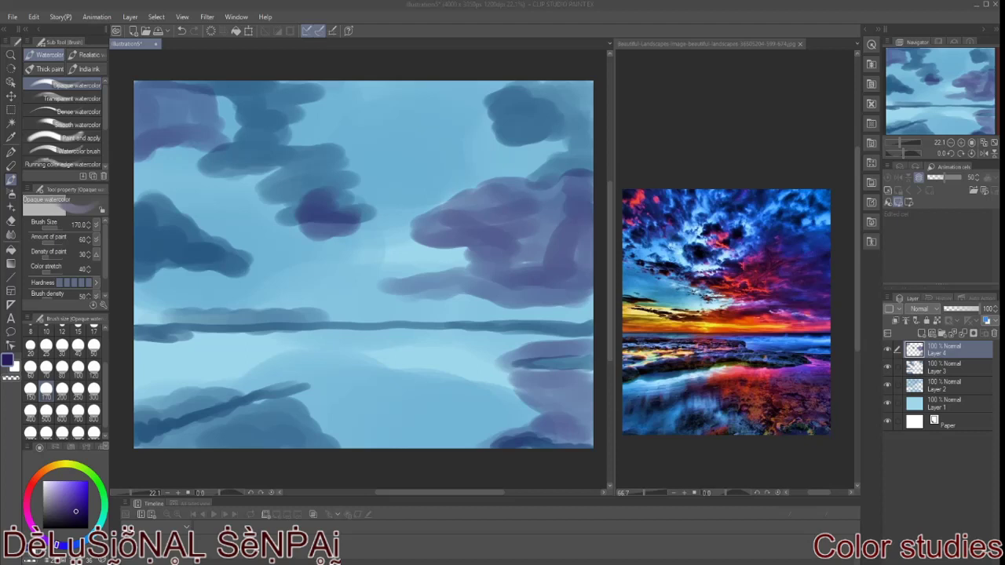
# Sample red-orange from the reference and, on a new layer, paint an orange band along the horizon.
pyautogui.keyDown('alt'); pyautogui.click(742, 389); pyautogui.keyUp('alt')
pyautogui.click(932, 333)
pyautogui.moveTo(397, 383)
pyautogui.mouseDown()
pyautogui.moveTo(478, 372)
pyautogui.moveTo(524, 418)
pyautogui.mouseUp()
pyautogui.moveTo(354, 443); pyautogui.dragTo(397, 445)
pyautogui.moveTo(139, 309)
pyautogui.mouseDown()
pyautogui.moveTo(270, 291)
pyautogui.moveTo(455, 314)
pyautogui.moveTo(440, 300)
pyautogui.moveTo(566, 312)
pyautogui.mouseUp()
pyautogui.moveTo(299, 299)
pyautogui.mouseDown()
pyautogui.moveTo(137, 295)
pyautogui.moveTo(204, 283)
pyautogui.mouseUp()
# Add red-orange to the top-left corner, upper middle cloud, right cloud and lower water.
pyautogui.moveTo(177, 85); pyautogui.dragTo(141, 102)
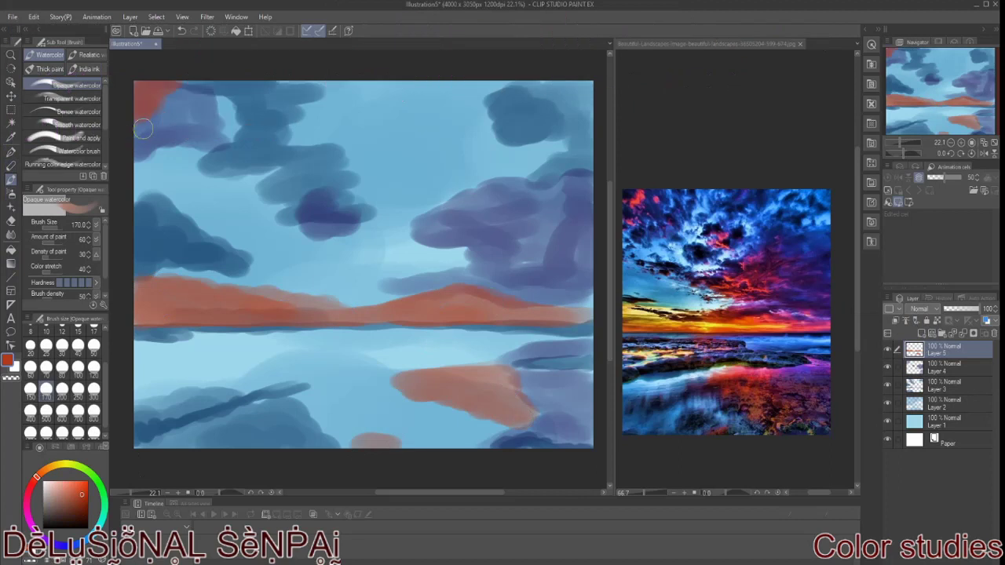
pyautogui.moveTo(343, 146); pyautogui.dragTo(366, 141)
pyautogui.moveTo(490, 227); pyautogui.dragTo(416, 236)
pyautogui.moveTo(137, 353); pyautogui.dragTo(176, 353)
pyautogui.moveTo(428, 404)
pyautogui.mouseDown()
pyautogui.moveTo(510, 431)
pyautogui.moveTo(471, 440)
pyautogui.mouseUp()
# Add sampled pink accents at brush size 70 to the horizon band, right cloud and reflection, then sample dark purple.
pyautogui.press('i')
pyautogui.click(760, 366)
pyautogui.click(11, 179)
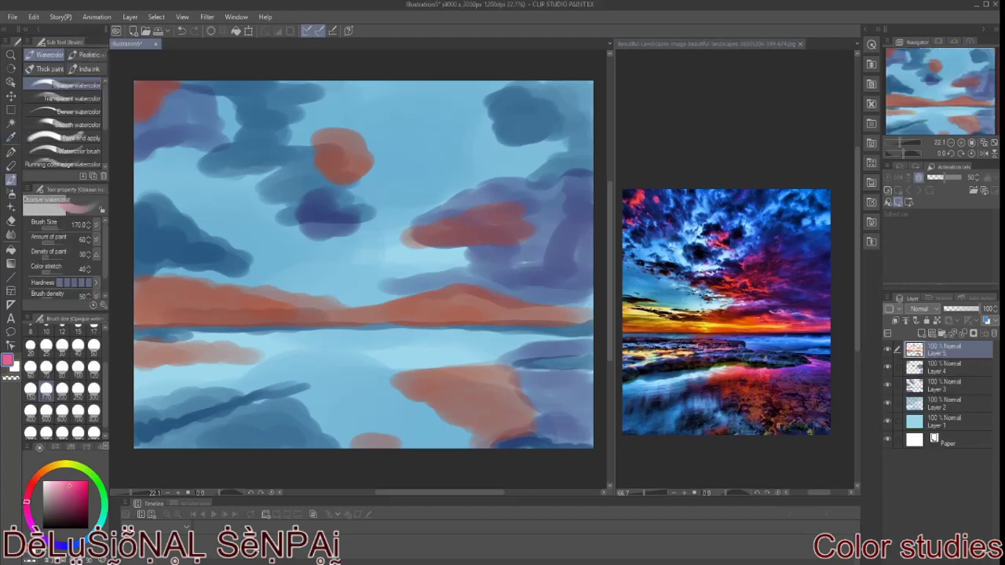
pyautogui.moveTo(428, 361)
pyautogui.mouseDown()
pyautogui.moveTo(542, 366)
pyautogui.moveTo(408, 367)
pyautogui.mouseUp()
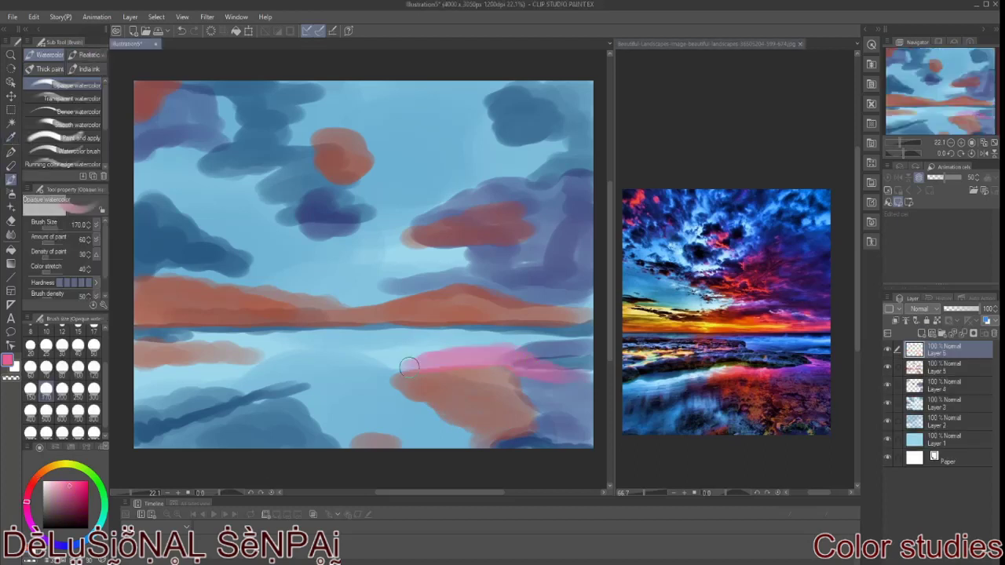
pyautogui.moveTo(535, 297); pyautogui.dragTo(571, 307)
pyautogui.press('[')
pyautogui.press('[')
pyautogui.press('[')
pyautogui.moveTo(443, 289); pyautogui.dragTo(496, 296)
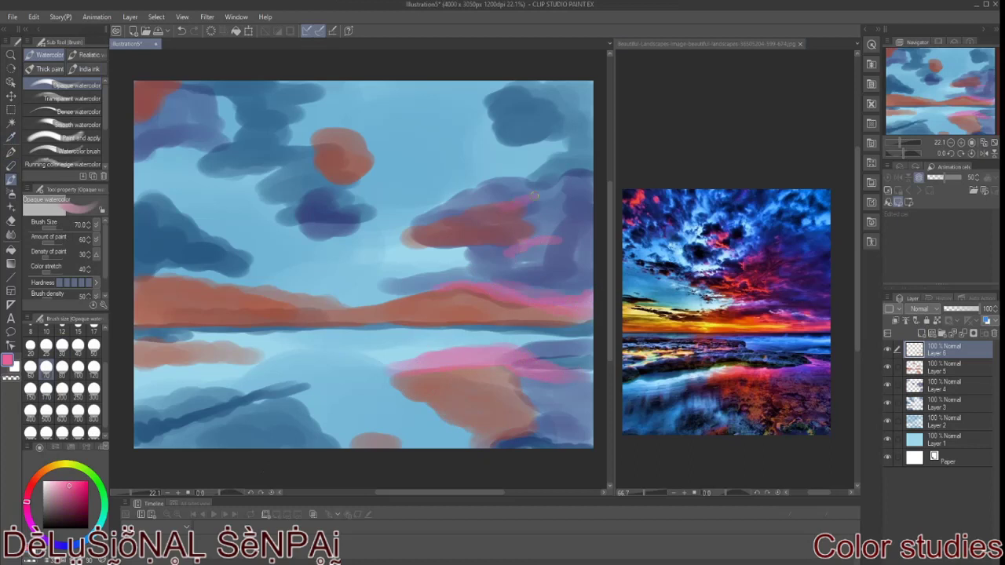
pyautogui.moveTo(542, 215); pyautogui.dragTo(618, 197)
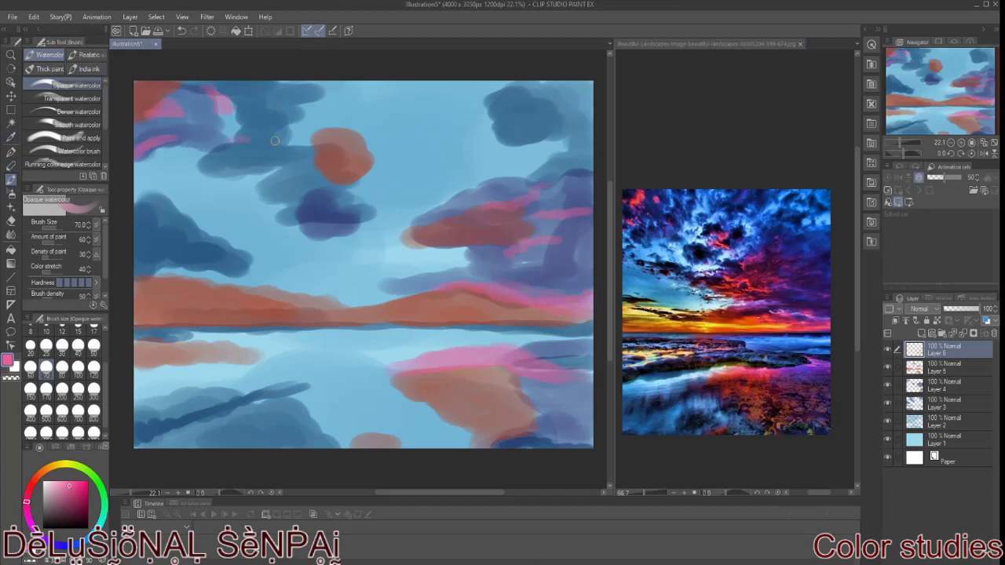
pyautogui.moveTo(202, 342)
pyautogui.mouseDown()
pyautogui.moveTo(269, 348)
pyautogui.moveTo(197, 334)
pyautogui.mouseUp()
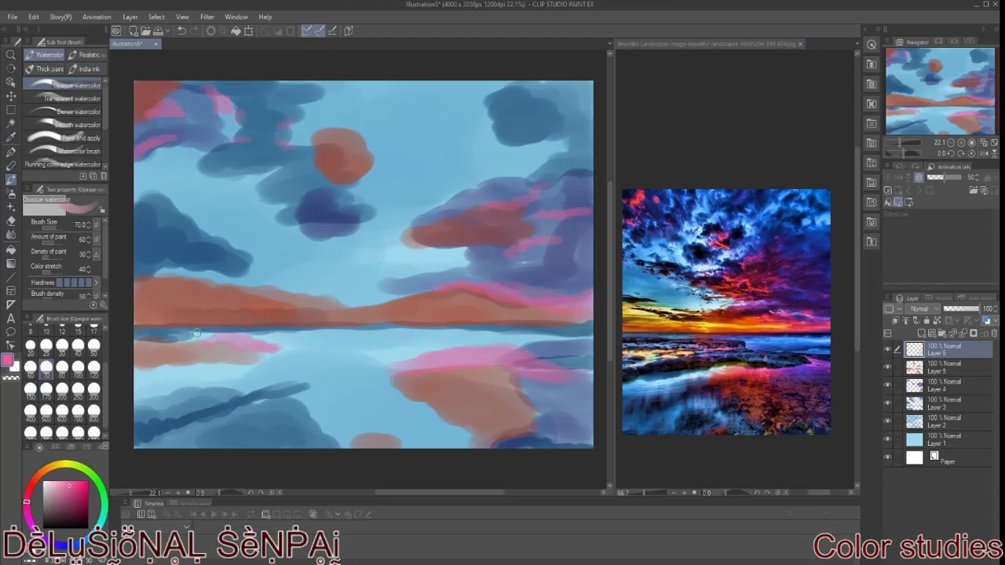
pyautogui.click(11, 137)
pyautogui.click(804, 280)
# On a new layer, paint dark purple shadows on the right clouds, around the orange cloud and top left.
pyautogui.press('b')
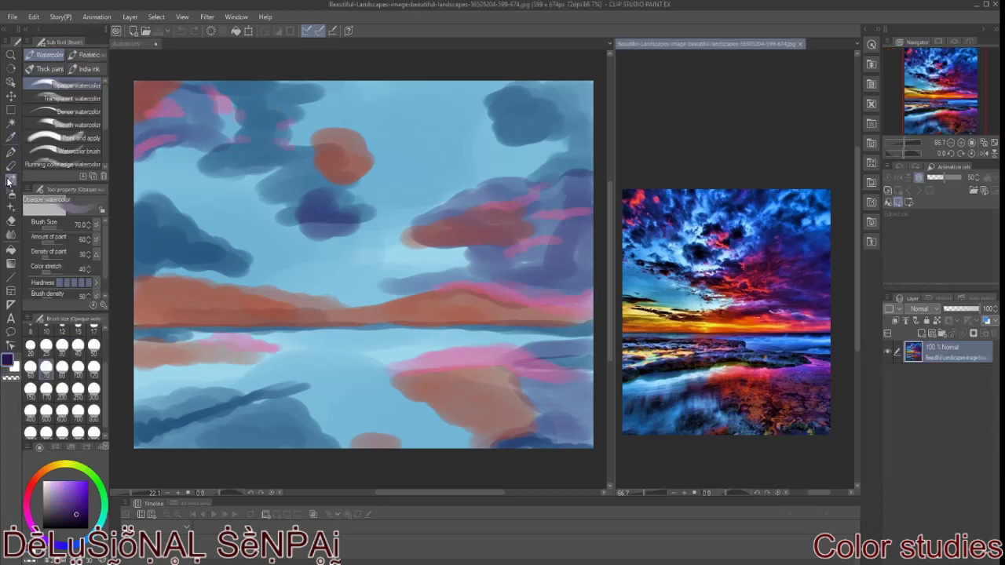
pyautogui.hotkey('ctrl', 'shift', 'n')
pyautogui.moveTo(523, 210); pyautogui.dragTo(586, 233)
pyautogui.moveTo(486, 271); pyautogui.dragTo(537, 273)
pyautogui.moveTo(439, 283)
pyautogui.mouseDown()
pyautogui.moveTo(531, 266)
pyautogui.moveTo(589, 273)
pyautogui.moveTo(434, 245)
pyautogui.mouseUp()
pyautogui.moveTo(346, 179); pyautogui.dragTo(271, 148)
pyautogui.moveTo(355, 149); pyautogui.dragTo(379, 125)
pyautogui.moveTo(149, 123); pyautogui.dragTo(135, 129)
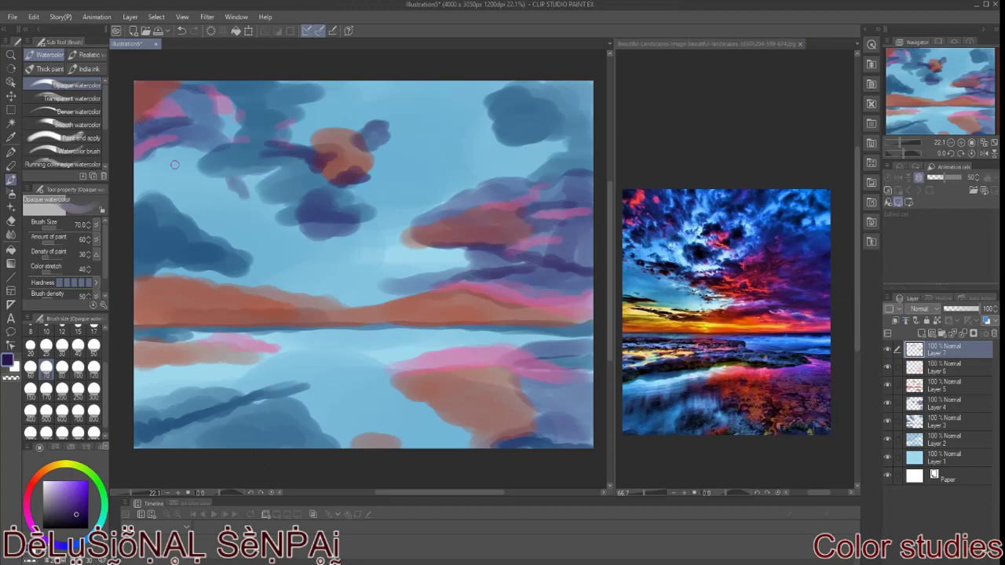
pyautogui.moveTo(205, 195); pyautogui.dragTo(163, 184)
# At brush size 200, sweep large dark purple strokes over the right clouds and lower reflection.
pyautogui.click(62, 388)
pyautogui.moveTo(400, 212); pyautogui.dragTo(562, 145)
pyautogui.moveTo(377, 239); pyautogui.dragTo(530, 161)
pyautogui.moveTo(585, 122)
pyautogui.mouseDown()
pyautogui.moveTo(480, 154)
pyautogui.moveTo(376, 94)
pyautogui.moveTo(479, 82)
pyautogui.mouseUp()
pyautogui.moveTo(585, 336)
pyautogui.mouseDown()
pyautogui.moveTo(503, 345)
pyautogui.moveTo(369, 400)
pyautogui.moveTo(523, 419)
pyautogui.moveTo(589, 369)
pyautogui.mouseUp()
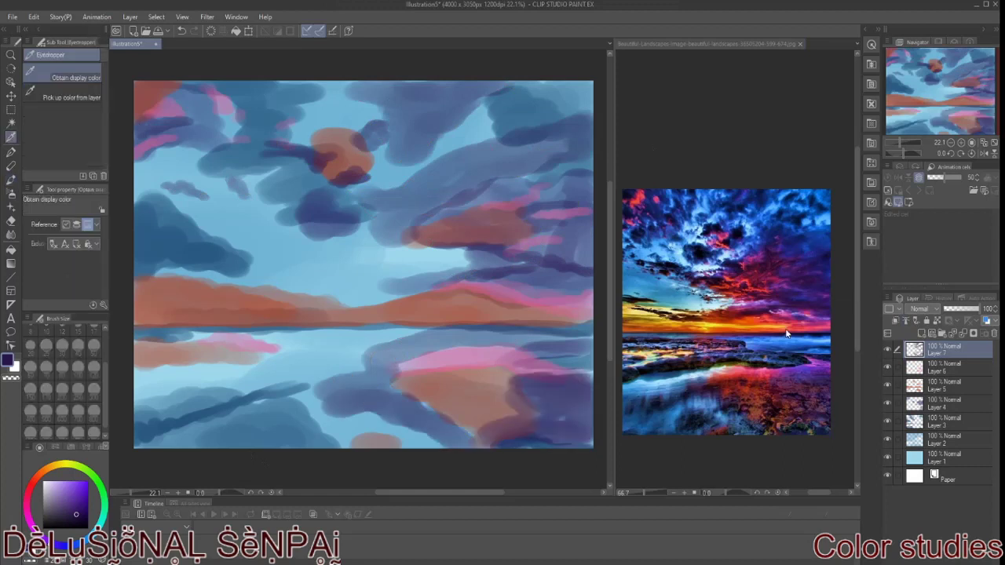
# Sample red-pink and, on a new layer, add faint pink strokes near the right horizon and lower right.
pyautogui.keyDown('alt'); pyautogui.click(757, 398); pyautogui.keyUp('alt')
pyautogui.click(917, 333)
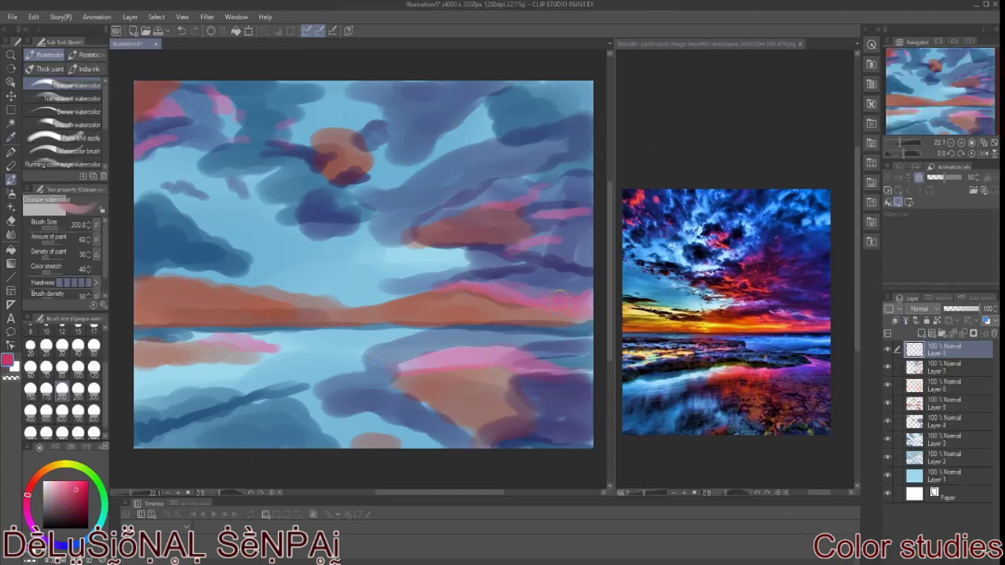
pyautogui.moveTo(581, 249); pyautogui.dragTo(418, 251)
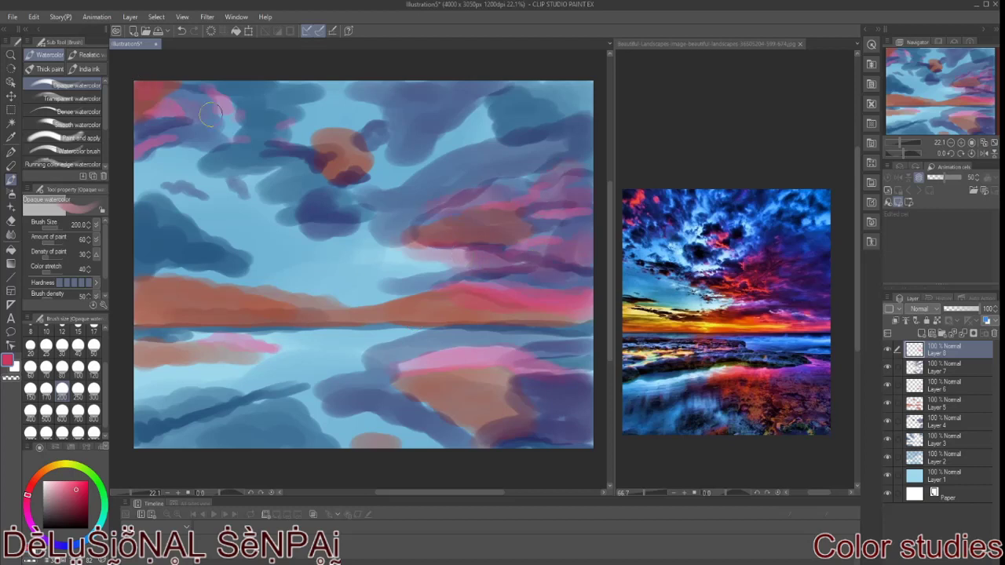
pyautogui.moveTo(393, 275); pyautogui.dragTo(483, 234)
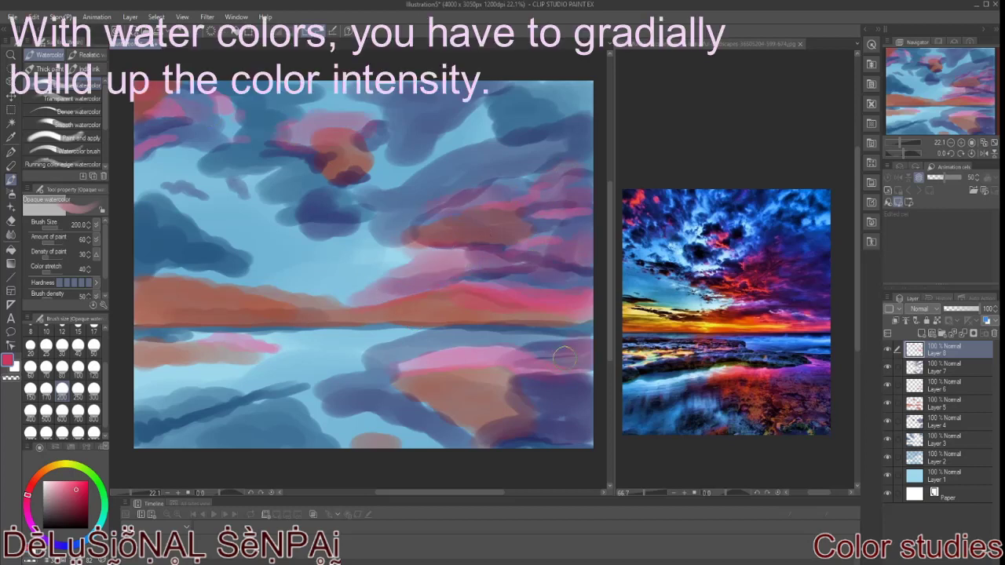
pyautogui.moveTo(582, 411); pyautogui.dragTo(529, 441)
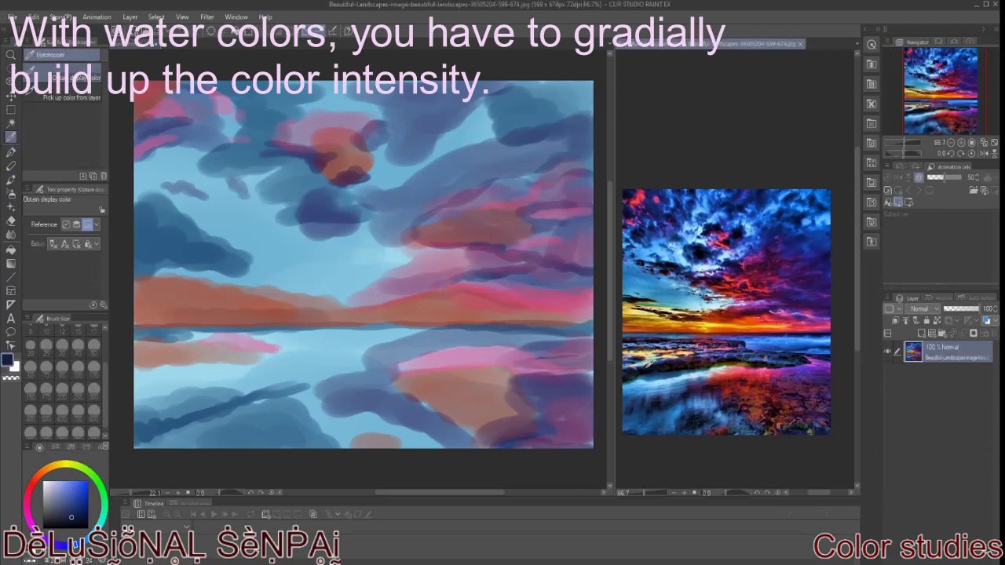
# With a smaller brush, paint dark blue streaks across the water and right reflection.
pyautogui.click(46, 367)
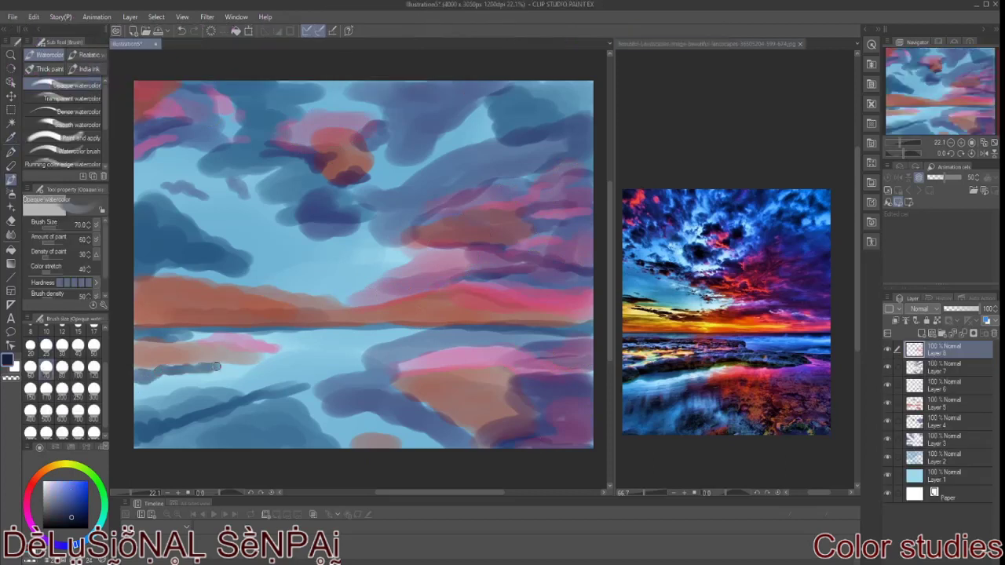
pyautogui.moveTo(135, 374); pyautogui.dragTo(309, 358)
pyautogui.moveTo(132, 378)
pyautogui.mouseDown()
pyautogui.moveTo(311, 358)
pyautogui.moveTo(138, 383)
pyautogui.mouseUp()
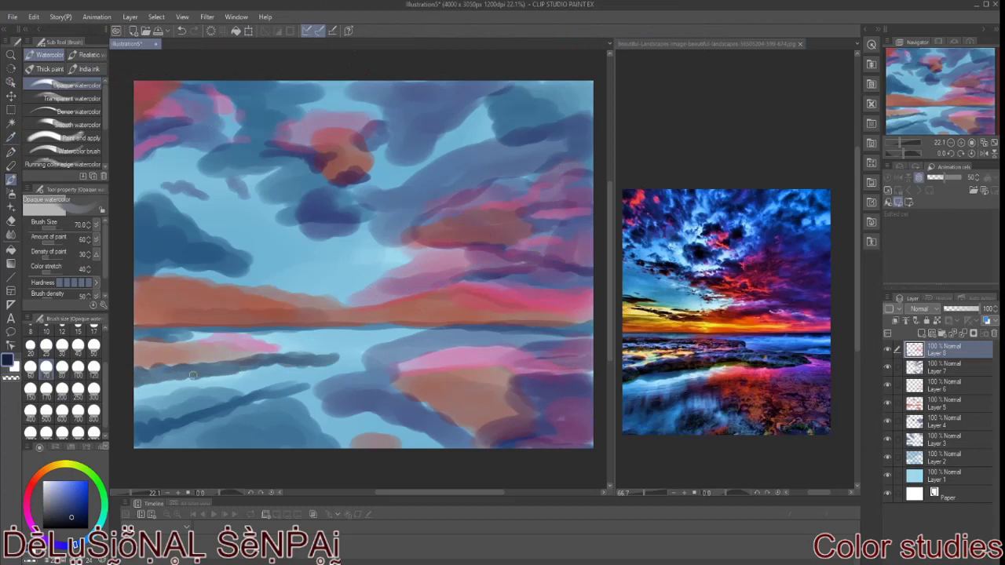
pyautogui.moveTo(136, 335); pyautogui.dragTo(320, 350)
pyautogui.moveTo(181, 333)
pyautogui.mouseDown()
pyautogui.moveTo(410, 363)
pyautogui.moveTo(589, 322)
pyautogui.moveTo(507, 322)
pyautogui.moveTo(529, 323)
pyautogui.mouseUp()
pyautogui.moveTo(555, 353)
pyautogui.mouseDown()
pyautogui.moveTo(476, 347)
pyautogui.moveTo(589, 343)
pyautogui.mouseUp()
pyautogui.moveTo(471, 345)
pyautogui.mouseDown()
pyautogui.moveTo(421, 358)
pyautogui.moveTo(262, 359)
pyautogui.mouseUp()
pyautogui.moveTo(333, 339)
pyautogui.mouseDown()
pyautogui.moveTo(276, 344)
pyautogui.moveTo(336, 346)
pyautogui.mouseUp()
pyautogui.moveTo(204, 364)
pyautogui.mouseDown()
pyautogui.moveTo(141, 375)
pyautogui.moveTo(259, 360)
pyautogui.mouseUp()
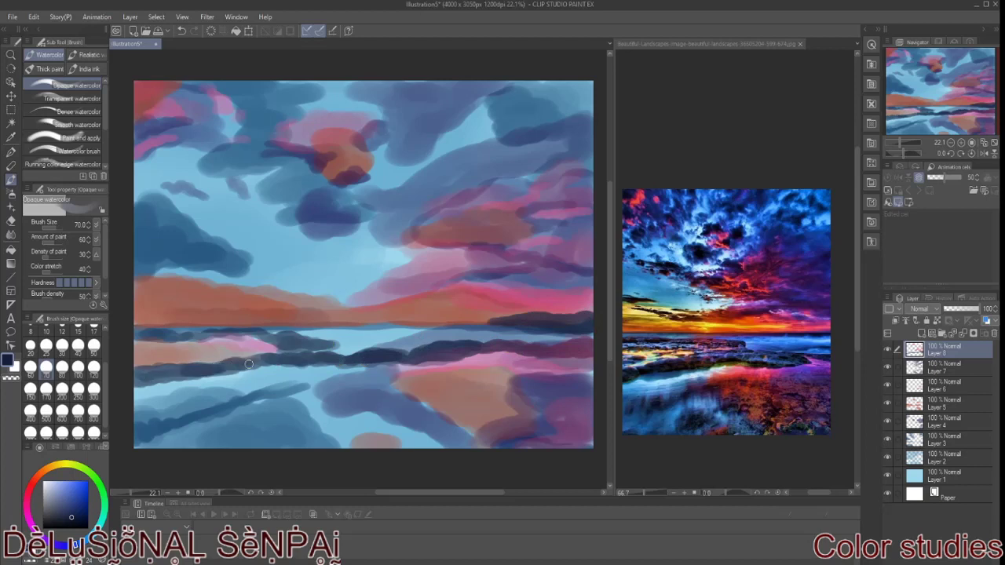
# Paint dark rocks along the horizon and canvas bottom, and darken the lower water.
pyautogui.moveTo(138, 329); pyautogui.dragTo(267, 319)
pyautogui.moveTo(379, 389)
pyautogui.mouseDown()
pyautogui.moveTo(267, 428)
pyautogui.moveTo(330, 391)
pyautogui.moveTo(401, 369)
pyautogui.moveTo(196, 438)
pyautogui.mouseUp()
pyautogui.moveTo(262, 416)
pyautogui.mouseDown()
pyautogui.moveTo(324, 394)
pyautogui.moveTo(355, 444)
pyautogui.moveTo(189, 425)
pyautogui.mouseUp()
pyautogui.moveTo(416, 402); pyautogui.dragTo(449, 418)
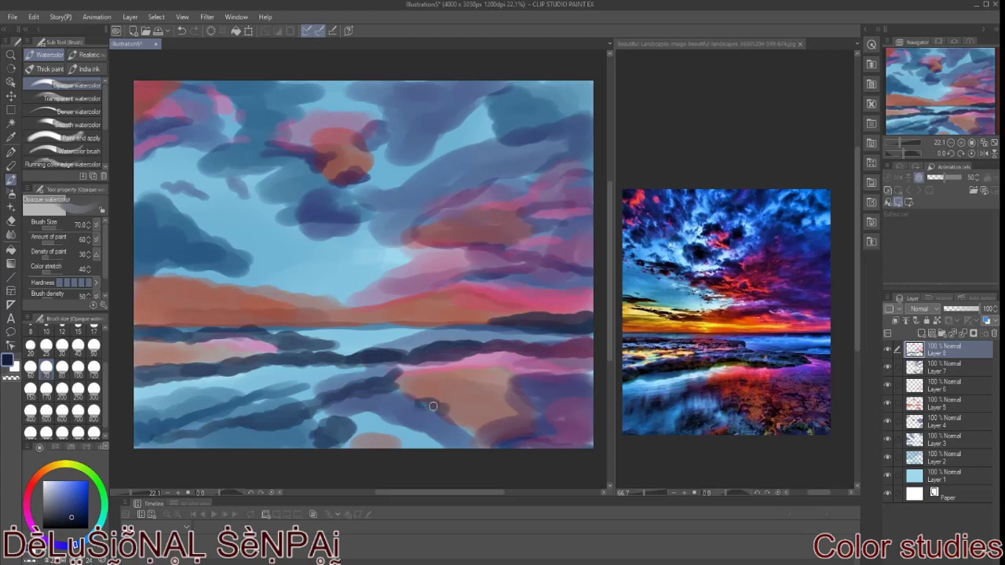
pyautogui.moveTo(524, 444); pyautogui.dragTo(578, 446)
pyautogui.moveTo(247, 378); pyautogui.dragTo(137, 384)
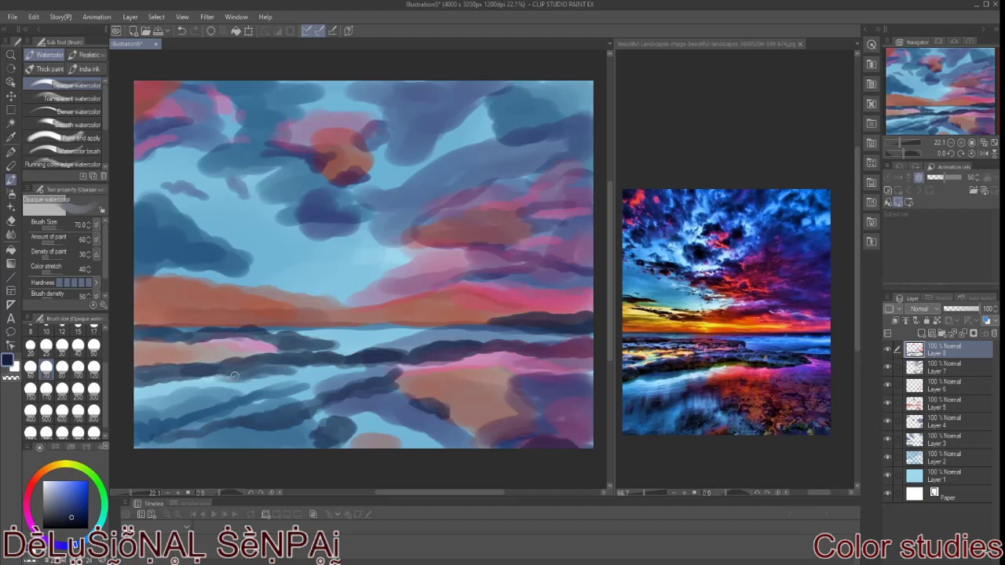
# Add a dark blue cloud in mid-sky, darken the right pink bands, and build dark clouds at top right.
pyautogui.moveTo(319, 215); pyautogui.dragTo(343, 206)
pyautogui.moveTo(525, 240)
pyautogui.mouseDown()
pyautogui.moveTo(589, 220)
pyautogui.moveTo(441, 234)
pyautogui.mouseUp()
pyautogui.moveTo(534, 250); pyautogui.dragTo(588, 239)
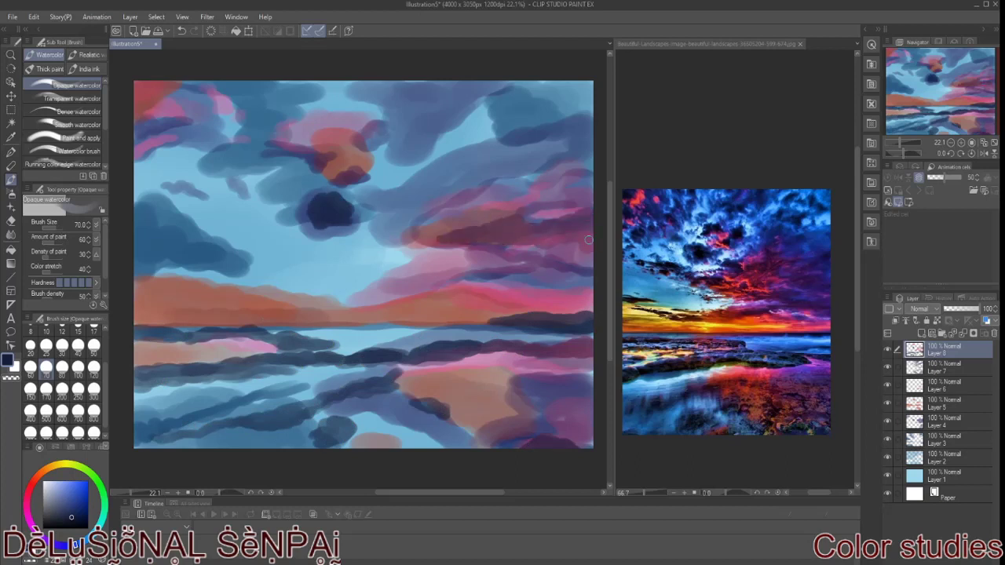
pyautogui.moveTo(564, 287); pyautogui.dragTo(405, 285)
pyautogui.moveTo(541, 88)
pyautogui.mouseDown()
pyautogui.moveTo(493, 108)
pyautogui.moveTo(585, 121)
pyautogui.mouseUp()
pyautogui.moveTo(512, 131); pyautogui.dragTo(482, 142)
pyautogui.moveTo(559, 85); pyautogui.dragTo(509, 95)
# Darken the upper-middle sky, the orange horizon band, and the horizon line on both sides.
pyautogui.moveTo(408, 151)
pyautogui.mouseDown()
pyautogui.moveTo(381, 141)
pyautogui.moveTo(443, 132)
pyautogui.mouseUp()
pyautogui.moveTo(408, 88)
pyautogui.mouseDown()
pyautogui.moveTo(424, 122)
pyautogui.moveTo(394, 86)
pyautogui.moveTo(472, 85)
pyautogui.moveTo(382, 109)
pyautogui.mouseUp()
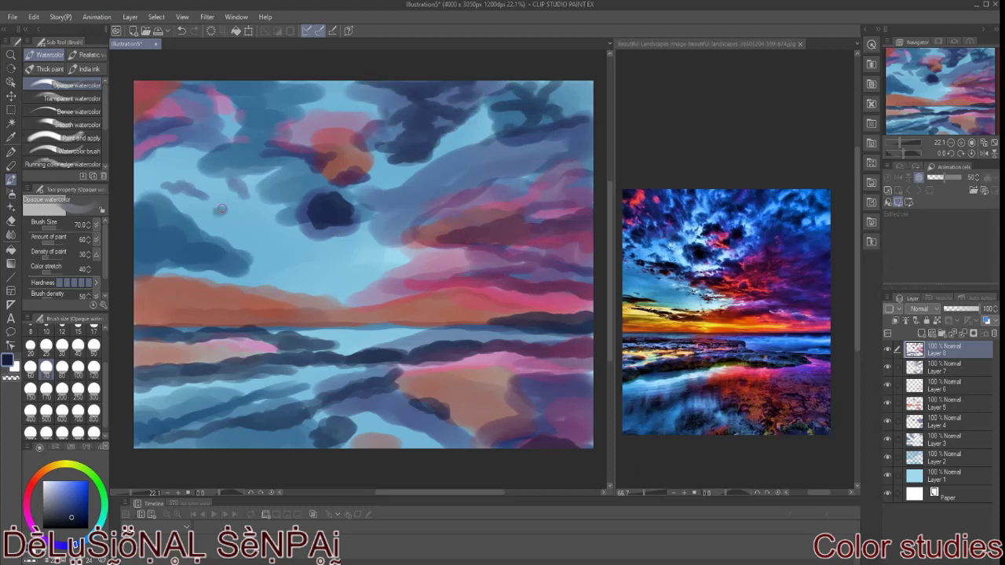
pyautogui.moveTo(245, 292)
pyautogui.mouseDown()
pyautogui.moveTo(346, 306)
pyautogui.moveTo(154, 270)
pyautogui.moveTo(179, 267)
pyautogui.mouseUp()
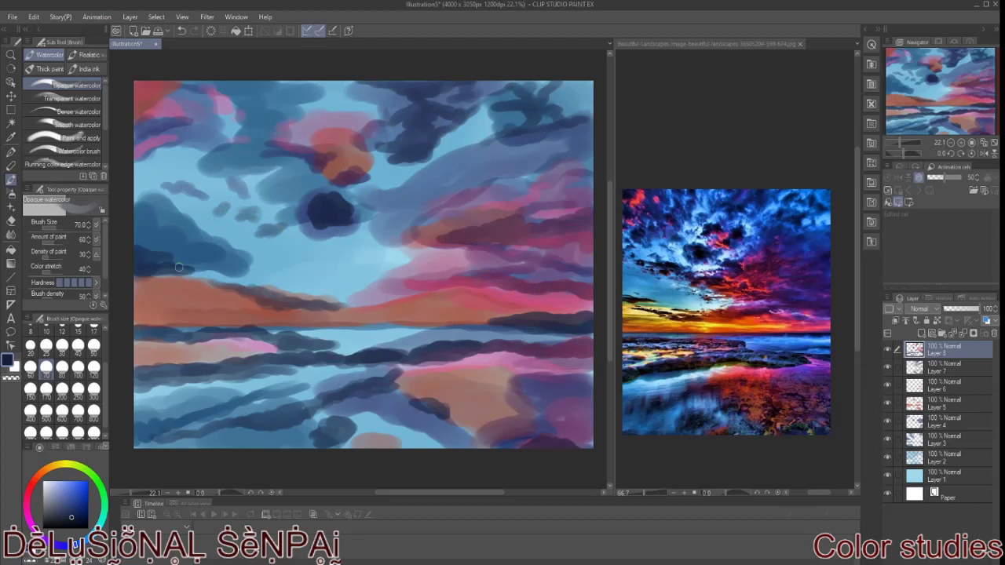
pyautogui.moveTo(496, 320); pyautogui.dragTo(382, 321)
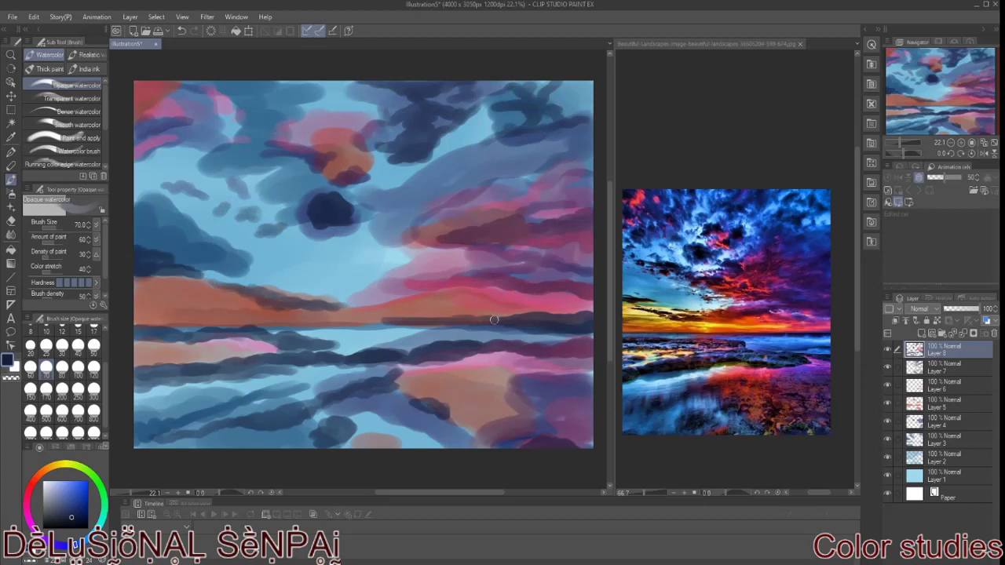
pyautogui.moveTo(171, 309)
pyautogui.mouseDown()
pyautogui.moveTo(135, 322)
pyautogui.moveTo(271, 322)
pyautogui.mouseUp()
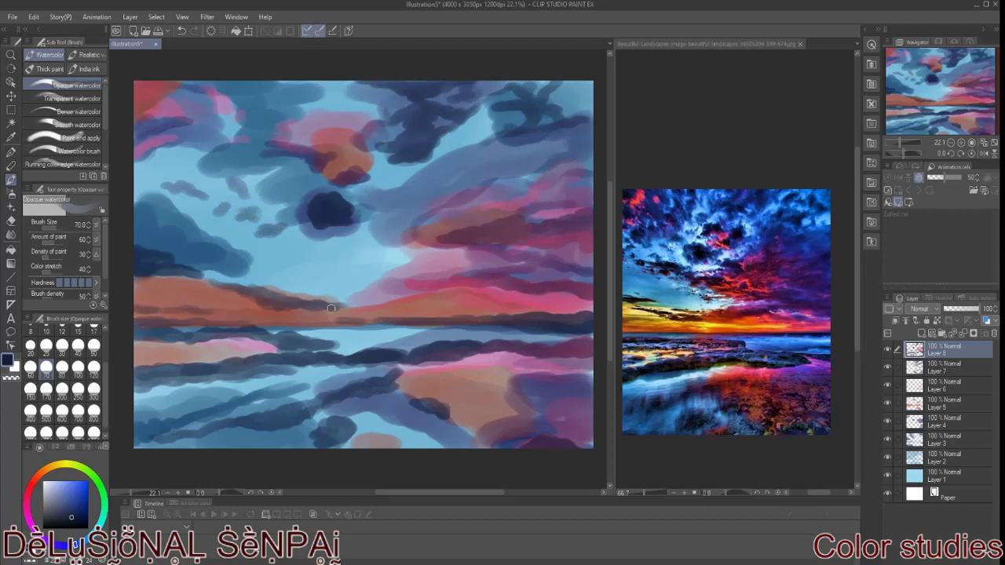
# On a new layer, darken the lower water with a size-60 Transparent watercolor brush.
pyautogui.click(922, 334)
pyautogui.click(73, 98)
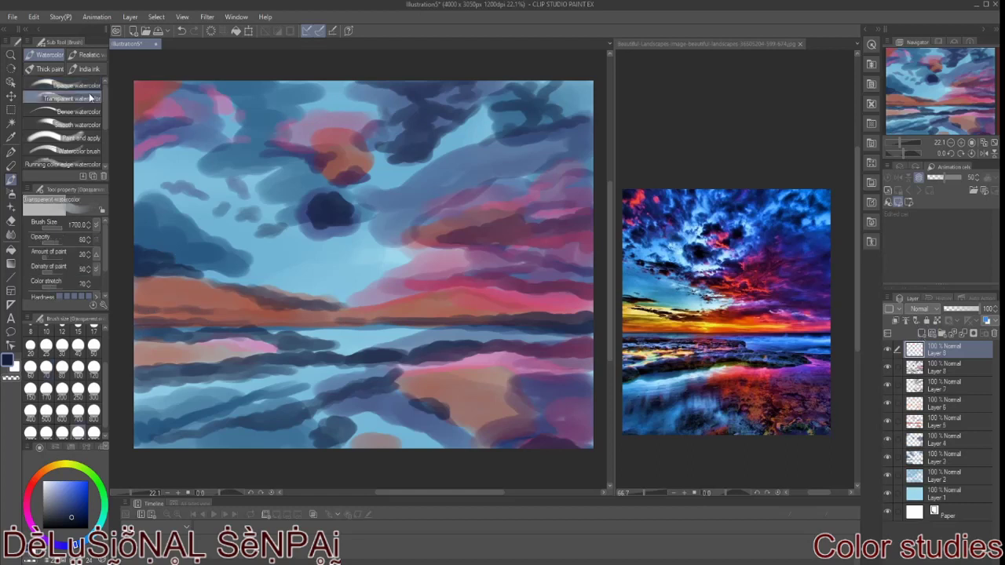
pyautogui.moveTo(283, 382)
pyautogui.mouseDown()
pyautogui.moveTo(188, 428)
pyautogui.moveTo(369, 377)
pyautogui.mouseUp()
pyautogui.click(65, 361)
pyautogui.moveTo(196, 424)
pyautogui.mouseDown()
pyautogui.moveTo(333, 390)
pyautogui.moveTo(301, 445)
pyautogui.mouseUp()
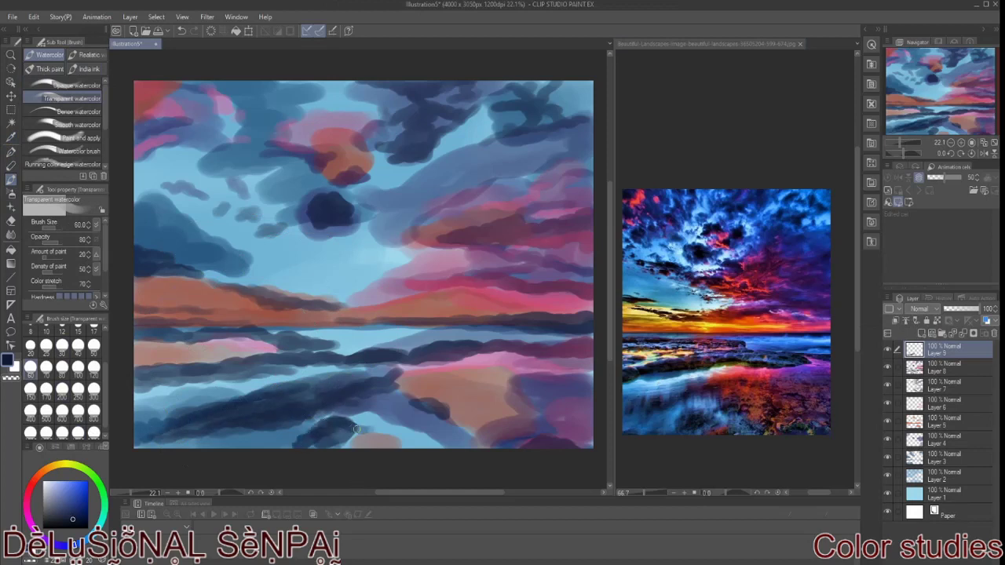
pyautogui.moveTo(145, 390)
pyautogui.mouseDown()
pyautogui.moveTo(251, 378)
pyautogui.moveTo(149, 391)
pyautogui.mouseUp()
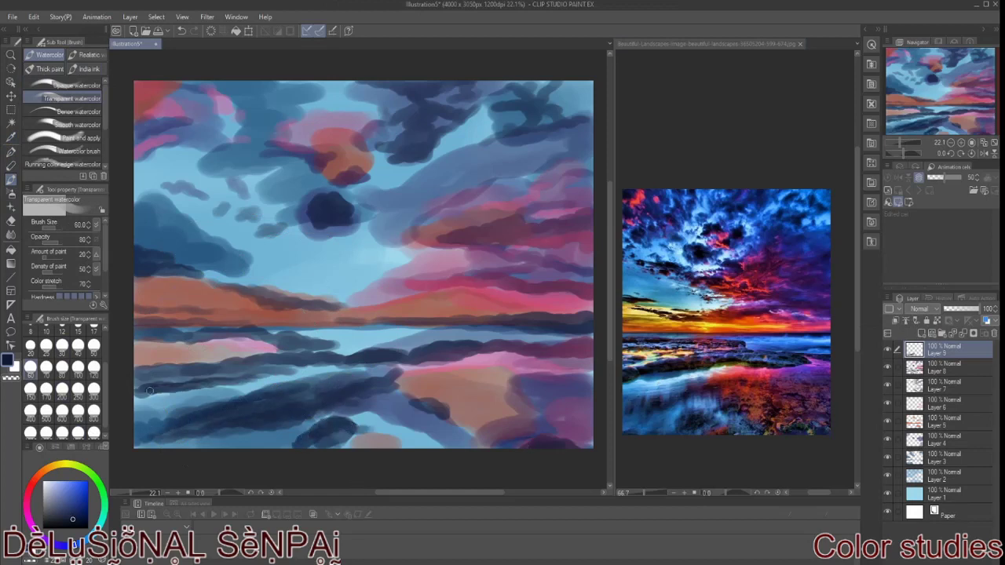
# Darken the horizon band from right through middle to left with dark washes.
pyautogui.moveTo(547, 316); pyautogui.dragTo(578, 331)
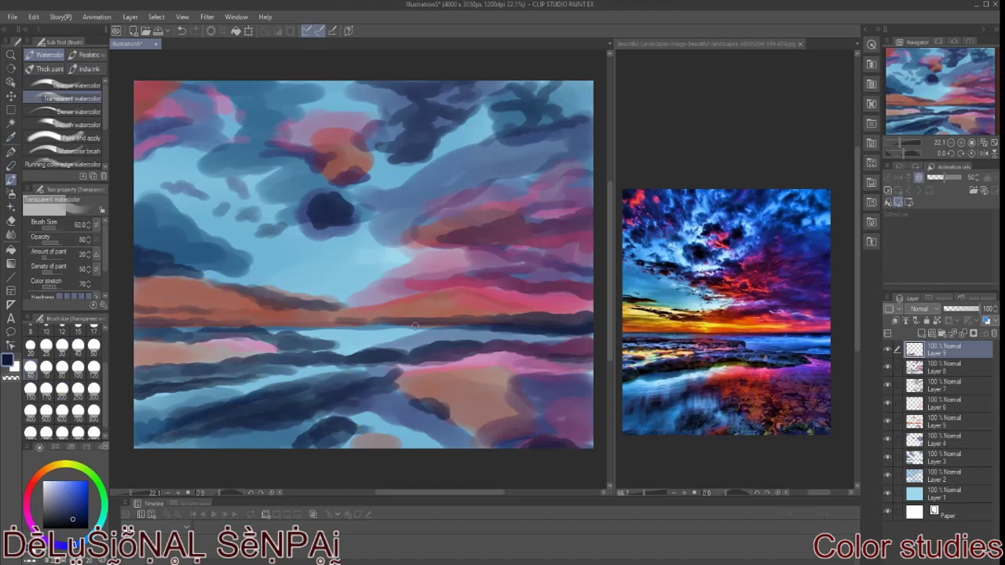
pyautogui.moveTo(415, 325); pyautogui.dragTo(356, 325)
pyautogui.moveTo(247, 327); pyautogui.dragTo(225, 324)
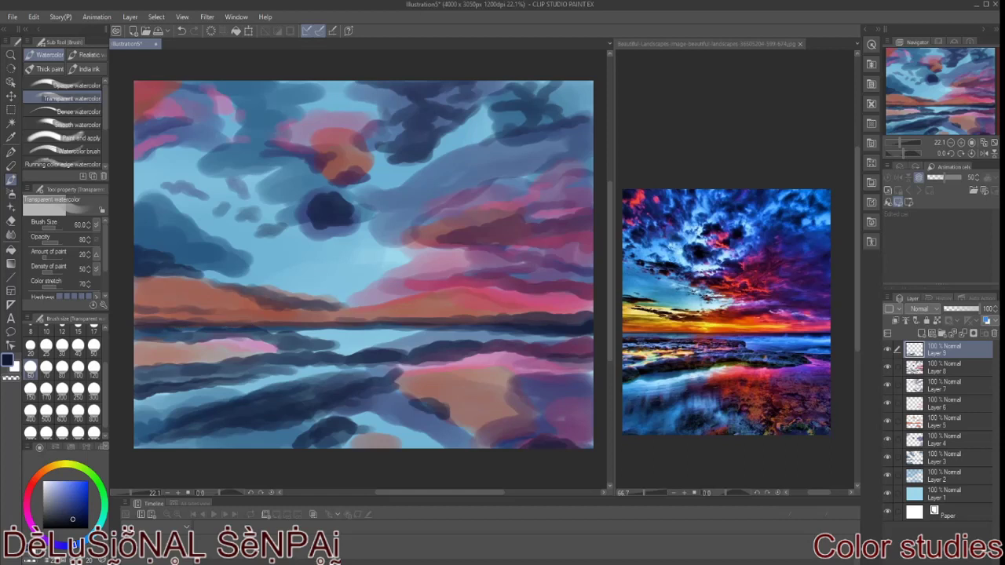
pyautogui.moveTo(299, 289)
pyautogui.mouseDown()
pyautogui.moveTo(345, 296)
pyautogui.moveTo(385, 282)
pyautogui.moveTo(294, 296)
pyautogui.moveTo(376, 294)
pyautogui.moveTo(472, 267)
pyautogui.moveTo(370, 292)
pyautogui.moveTo(471, 269)
pyautogui.moveTo(301, 286)
pyautogui.mouseUp()
# Shade the left cloud band, around the dark cloud, and the upper-middle clouds dark blue.
pyautogui.moveTo(188, 259)
pyautogui.mouseDown()
pyautogui.moveTo(222, 272)
pyautogui.moveTo(134, 262)
pyautogui.moveTo(236, 275)
pyautogui.mouseUp()
pyautogui.moveTo(388, 236)
pyautogui.mouseDown()
pyautogui.moveTo(357, 232)
pyautogui.moveTo(400, 235)
pyautogui.moveTo(320, 222)
pyautogui.moveTo(347, 227)
pyautogui.moveTo(278, 220)
pyautogui.moveTo(247, 229)
pyautogui.moveTo(206, 210)
pyautogui.moveTo(267, 226)
pyautogui.moveTo(176, 193)
pyautogui.moveTo(206, 203)
pyautogui.mouseUp()
pyautogui.moveTo(282, 210)
pyautogui.mouseDown()
pyautogui.moveTo(230, 206)
pyautogui.moveTo(259, 213)
pyautogui.mouseUp()
pyautogui.moveTo(322, 168)
pyautogui.mouseDown()
pyautogui.moveTo(346, 189)
pyautogui.moveTo(378, 185)
pyautogui.mouseUp()
pyautogui.moveTo(324, 174); pyautogui.dragTo(276, 174)
pyautogui.moveTo(336, 192); pyautogui.dragTo(396, 186)
pyautogui.moveTo(310, 175); pyautogui.dragTo(271, 169)
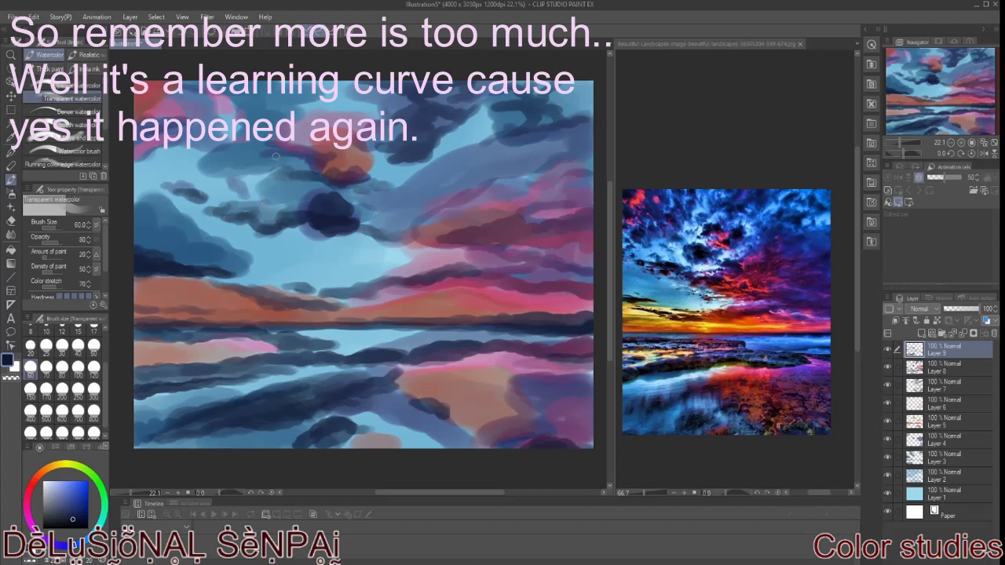
# Paint dark blue around the orange cloud patch, in the top-left sky, and across mid-left.
pyautogui.moveTo(355, 145)
pyautogui.mouseDown()
pyautogui.moveTo(392, 150)
pyautogui.moveTo(379, 133)
pyautogui.moveTo(420, 138)
pyautogui.mouseUp()
pyautogui.moveTo(327, 134)
pyautogui.mouseDown()
pyautogui.moveTo(267, 147)
pyautogui.moveTo(283, 154)
pyautogui.moveTo(302, 143)
pyautogui.mouseUp()
pyautogui.moveTo(393, 135)
pyautogui.mouseDown()
pyautogui.moveTo(400, 117)
pyautogui.moveTo(440, 139)
pyautogui.mouseUp()
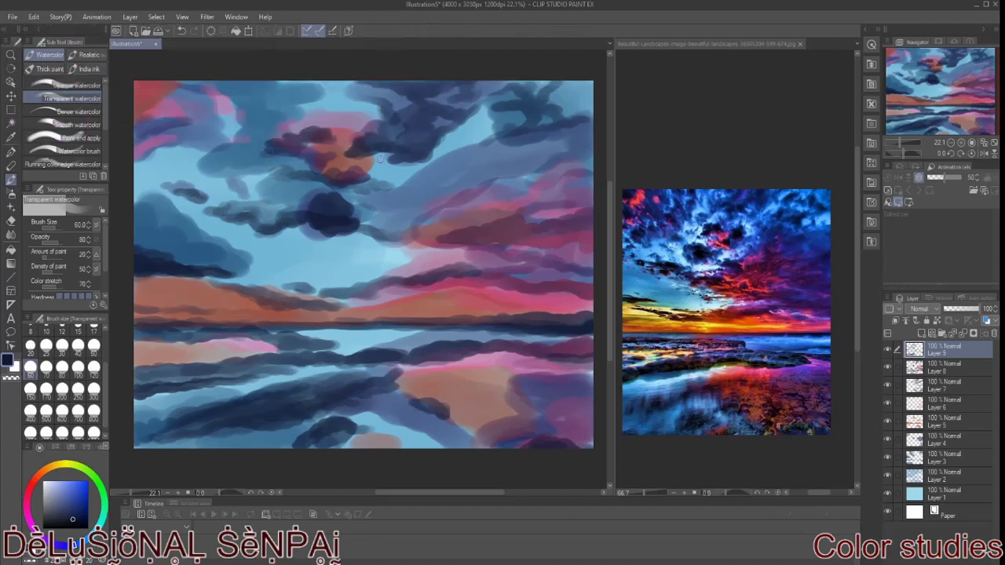
pyautogui.moveTo(135, 95)
pyautogui.mouseDown()
pyautogui.moveTo(154, 85)
pyautogui.moveTo(132, 132)
pyautogui.mouseUp()
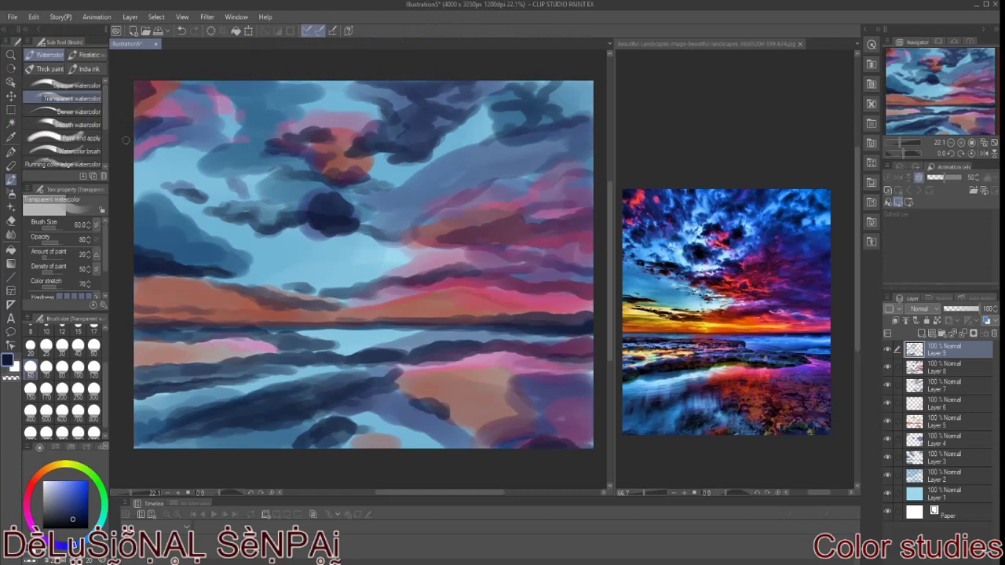
pyautogui.moveTo(189, 115)
pyautogui.mouseDown()
pyautogui.moveTo(220, 129)
pyautogui.moveTo(143, 160)
pyautogui.mouseUp()
pyautogui.moveTo(204, 237)
pyautogui.mouseDown()
pyautogui.moveTo(292, 229)
pyautogui.moveTo(251, 271)
pyautogui.moveTo(396, 235)
pyautogui.moveTo(314, 303)
pyautogui.mouseUp()
# Wash translucent blue-grey over the mid sky and upper clouds at brush size 170.
pyautogui.press(']')
pyautogui.press(']')
pyautogui.press(']')
pyautogui.moveTo(369, 157)
pyautogui.mouseDown()
pyautogui.moveTo(400, 169)
pyautogui.moveTo(495, 110)
pyautogui.mouseUp()
pyautogui.moveTo(475, 143); pyautogui.dragTo(369, 185)
pyautogui.moveTo(310, 102); pyautogui.dragTo(417, 88)
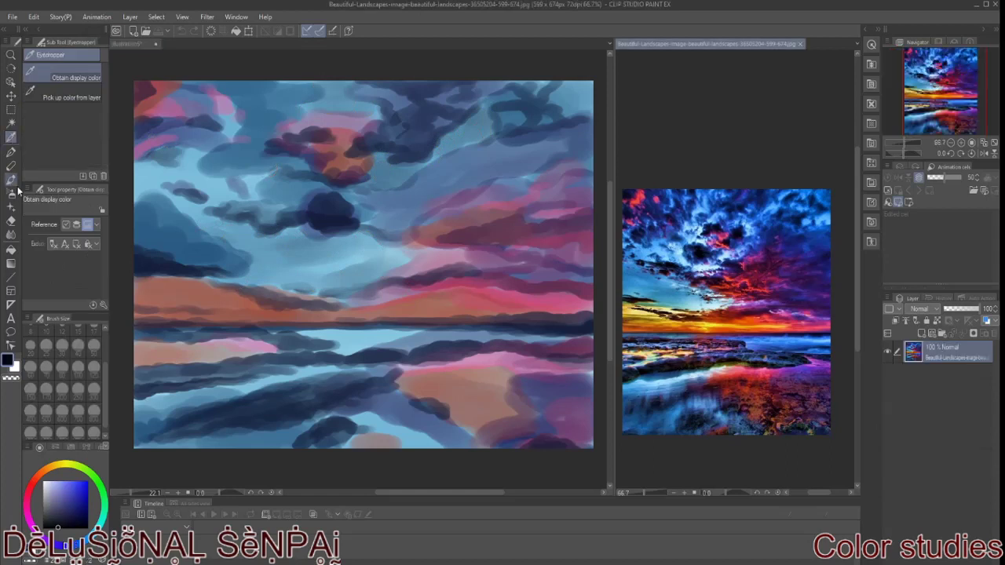
# On a new layer, paint a dark shoreline band across the water at brush size 20–25.
pyautogui.click(31, 345)
pyautogui.hotkey('ctrl', 'shift', 'n')
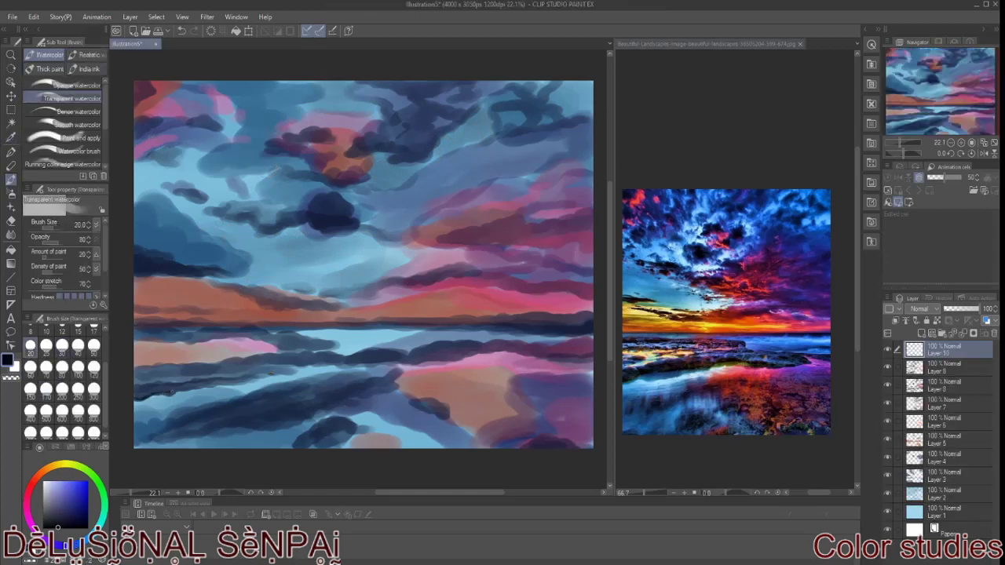
pyautogui.moveTo(203, 387)
pyautogui.mouseDown()
pyautogui.moveTo(244, 385)
pyautogui.moveTo(135, 398)
pyautogui.mouseUp()
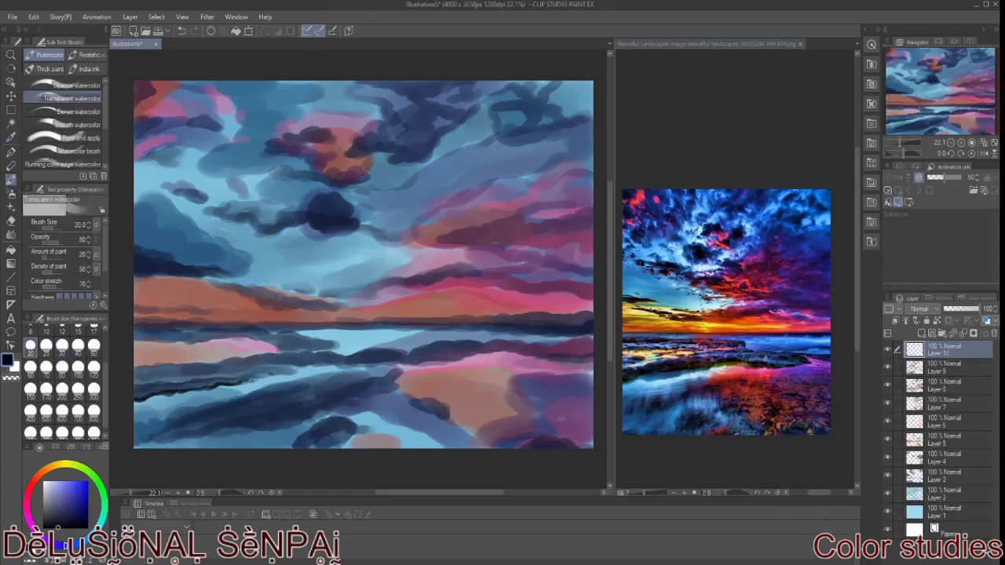
pyautogui.moveTo(275, 371); pyautogui.dragTo(433, 362)
pyautogui.press(']')
pyautogui.moveTo(176, 380); pyautogui.dragTo(202, 383)
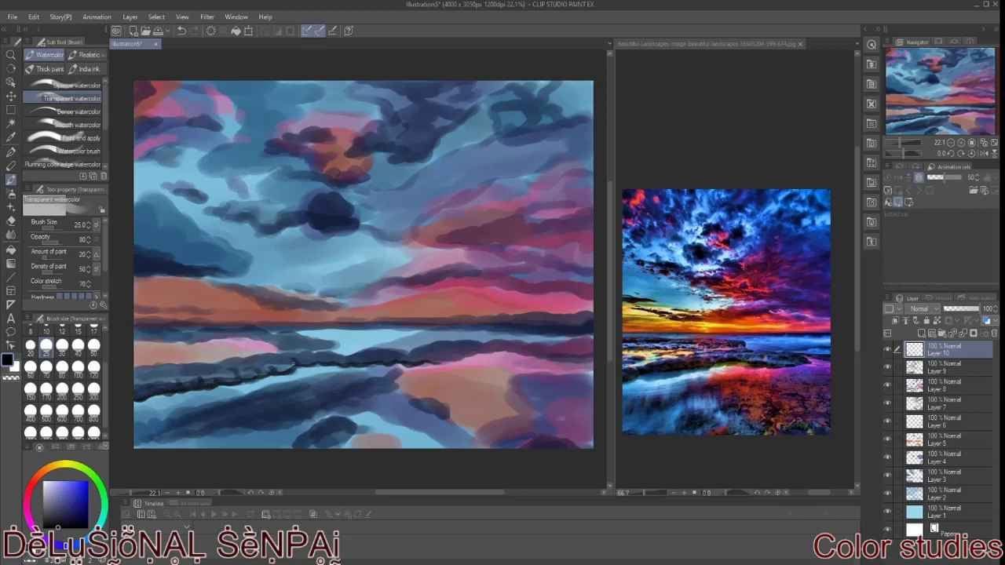
pyautogui.moveTo(424, 360); pyautogui.dragTo(458, 360)
pyautogui.moveTo(141, 372); pyautogui.dragTo(426, 352)
# Build up and thicken the dark shoreline rocks on the right, centre, and left.
pyautogui.moveTo(590, 355)
pyautogui.mouseDown()
pyautogui.moveTo(526, 360)
pyautogui.moveTo(595, 352)
pyautogui.mouseUp()
pyautogui.moveTo(534, 353)
pyautogui.mouseDown()
pyautogui.moveTo(586, 360)
pyautogui.moveTo(545, 350)
pyautogui.moveTo(587, 341)
pyautogui.mouseUp()
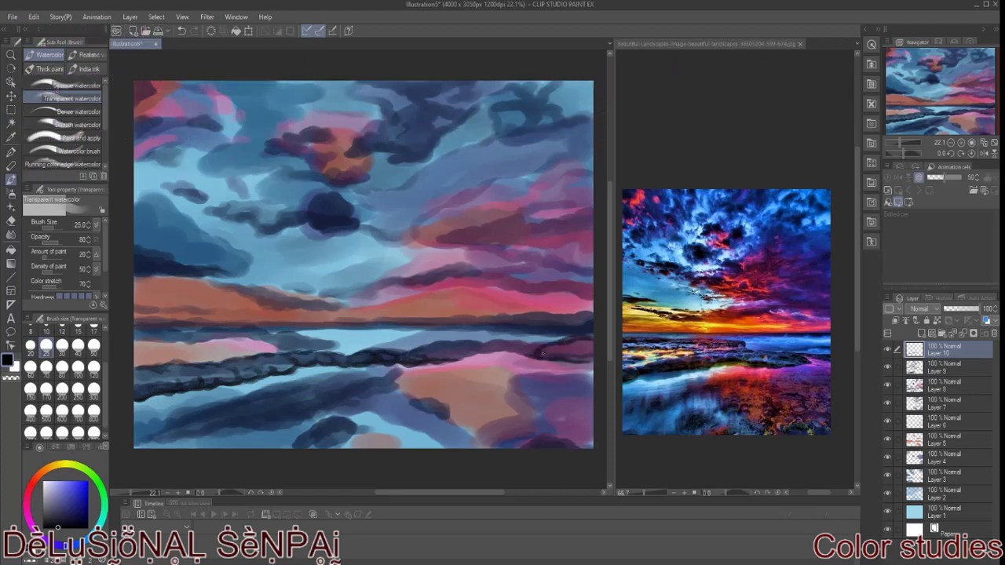
pyautogui.moveTo(468, 360); pyautogui.dragTo(338, 356)
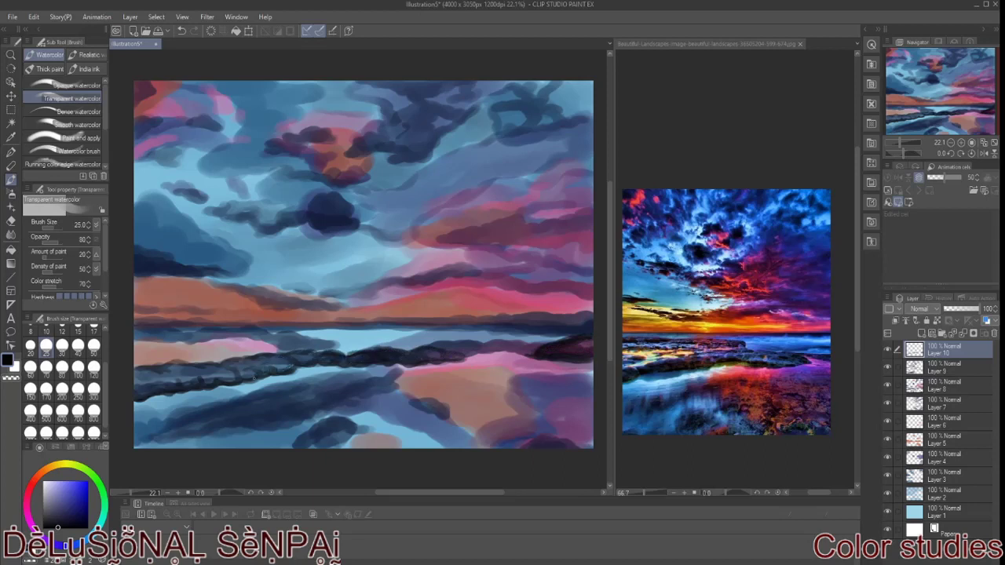
pyautogui.moveTo(161, 376)
pyautogui.mouseDown()
pyautogui.moveTo(139, 377)
pyautogui.moveTo(197, 369)
pyautogui.mouseUp()
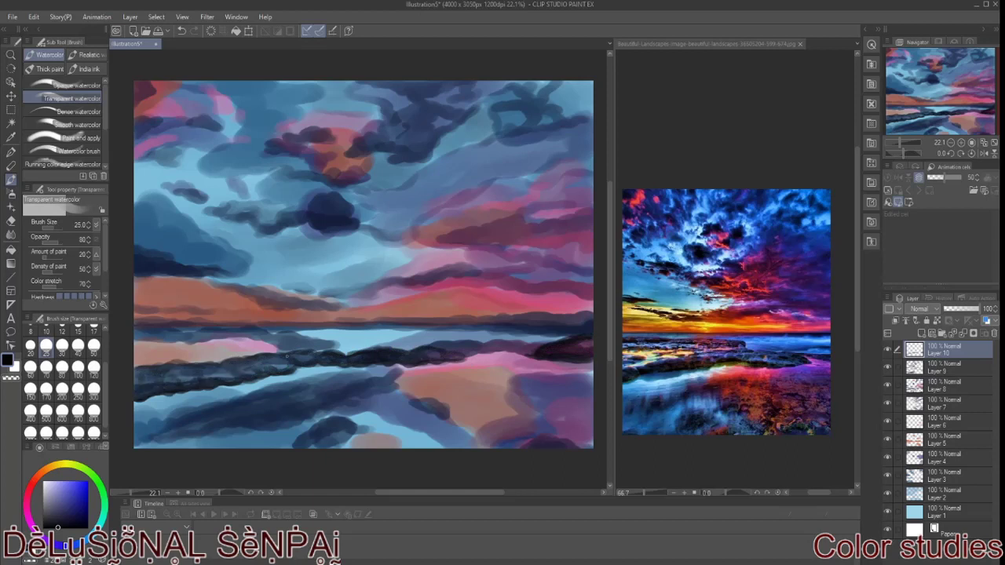
pyautogui.moveTo(270, 362)
pyautogui.mouseDown()
pyautogui.moveTo(221, 359)
pyautogui.moveTo(217, 387)
pyautogui.moveTo(196, 372)
pyautogui.moveTo(138, 374)
pyautogui.moveTo(136, 352)
pyautogui.moveTo(135, 361)
pyautogui.mouseUp()
pyautogui.moveTo(486, 355)
pyautogui.mouseDown()
pyautogui.moveTo(370, 364)
pyautogui.moveTo(407, 368)
pyautogui.moveTo(392, 348)
pyautogui.mouseUp()
pyautogui.moveTo(154, 350)
pyautogui.mouseDown()
pyautogui.moveTo(294, 349)
pyautogui.moveTo(162, 353)
pyautogui.mouseUp()
pyautogui.moveTo(298, 345); pyautogui.dragTo(194, 350)
# Undo a stray dark stroke painted near the bottom edge with the larger watercolor brush.
pyautogui.click(79, 151)
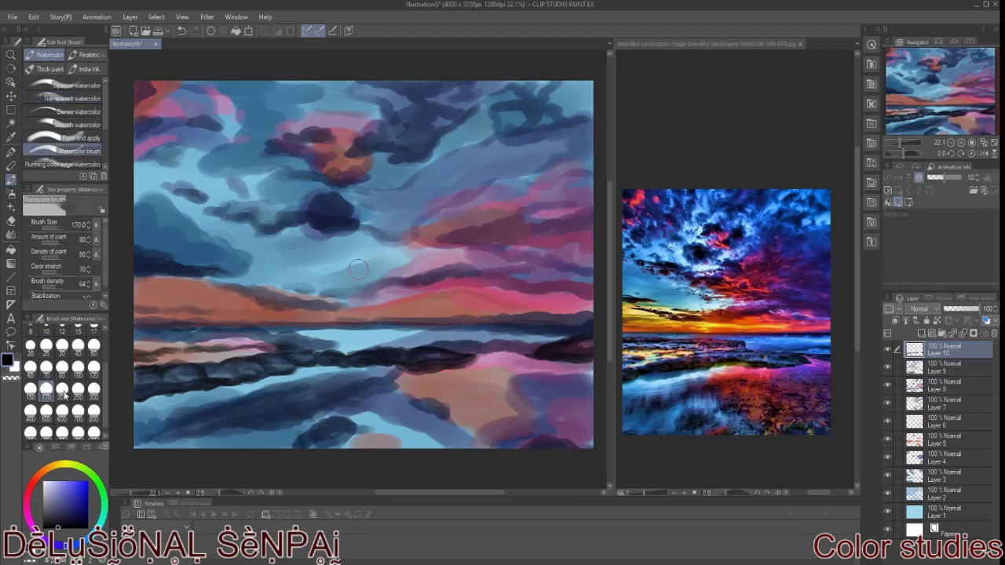
pyautogui.moveTo(311, 437); pyautogui.dragTo(369, 416)
pyautogui.click(181, 30)
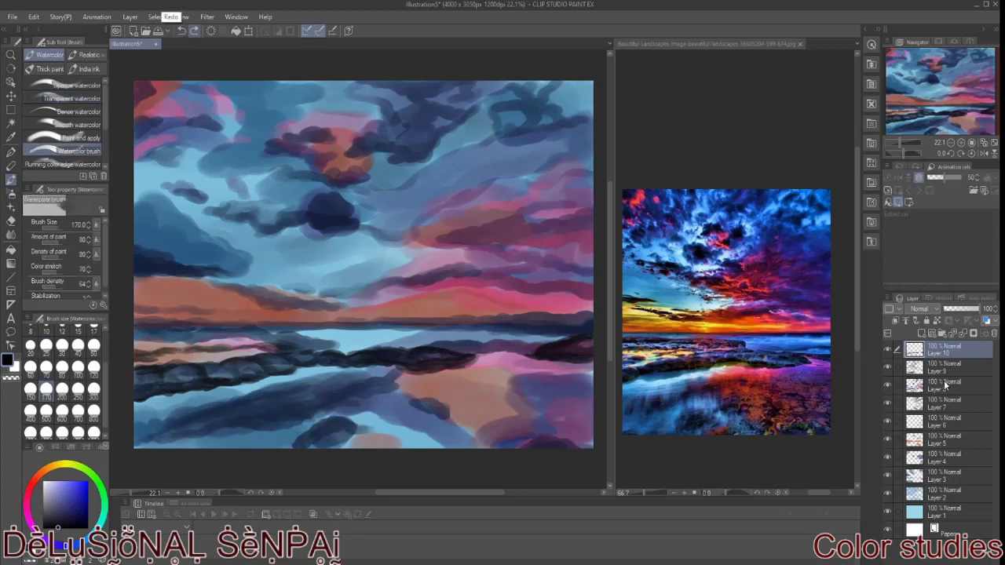
# Brighten the mid-sky with light blue washes on a new layer.
pyautogui.hotkey('ctrl', 'shift', 'n')
pyautogui.keyDown('alt'); pyautogui.click(240, 424); pyautogui.keyUp('alt')
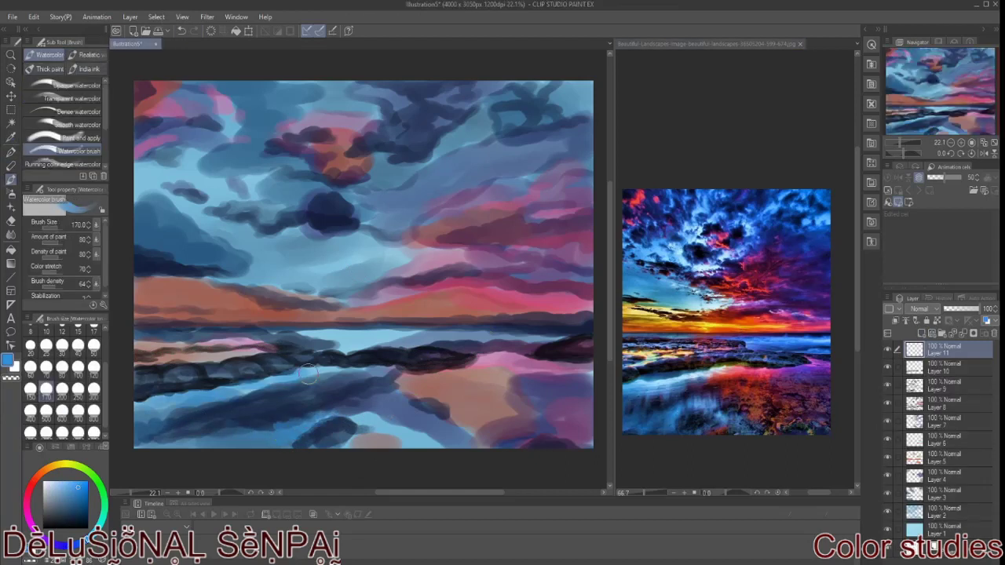
pyautogui.moveTo(186, 290)
pyautogui.mouseDown()
pyautogui.moveTo(346, 251)
pyautogui.moveTo(235, 251)
pyautogui.moveTo(197, 204)
pyautogui.mouseUp()
pyautogui.moveTo(314, 275)
pyautogui.mouseDown()
pyautogui.moveTo(362, 285)
pyautogui.moveTo(400, 255)
pyautogui.mouseUp()
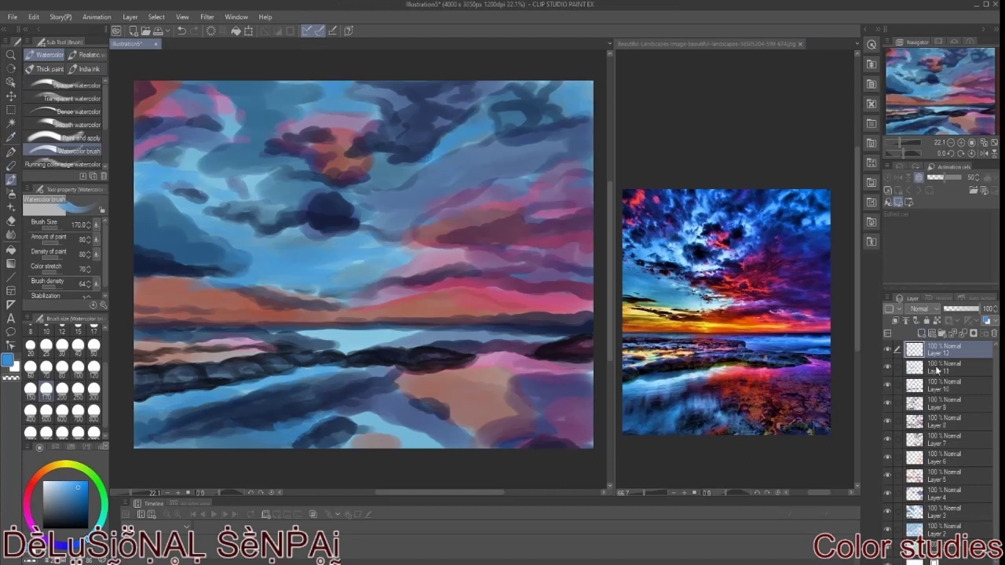
# Group the painted layers into one folder and the newest layer into a second folder.
pyautogui.click(941, 333)
pyautogui.click(942, 349)
pyautogui.hotkey('ctrl', 'g')
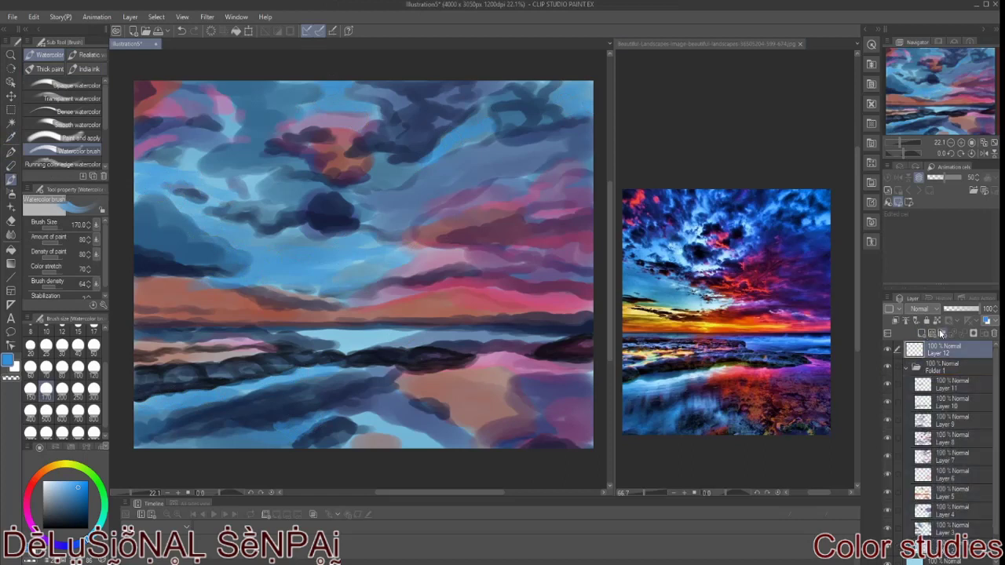
pyautogui.click(11, 151)
pyautogui.click(83, 54)
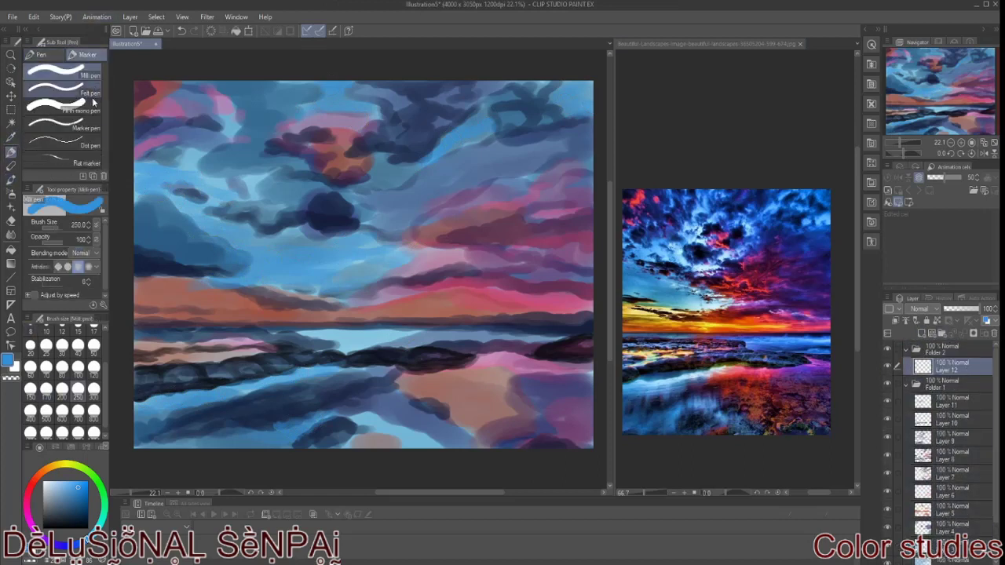
# Trace near-black outlines along the shoreline rocks with a size-20 Flat marker on a new layer.
pyautogui.click(78, 162)
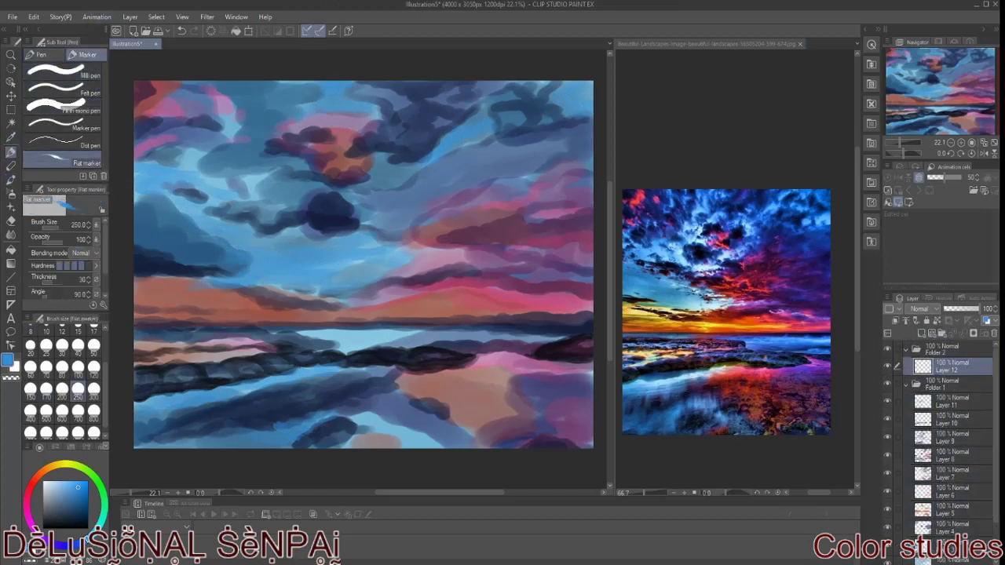
pyautogui.click(29, 346)
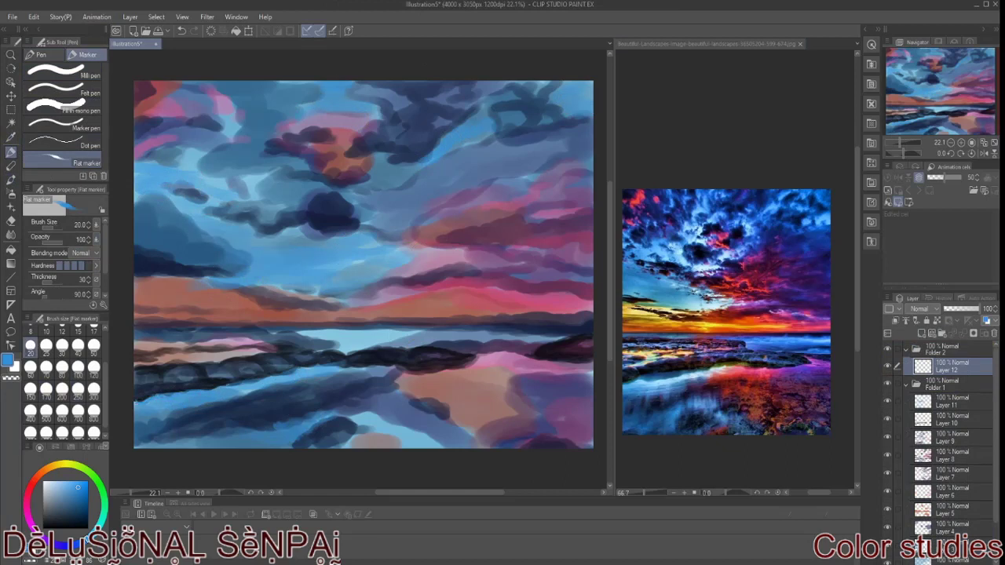
pyautogui.keyDown('alt'); pyautogui.click(157, 379); pyautogui.keyUp('alt')
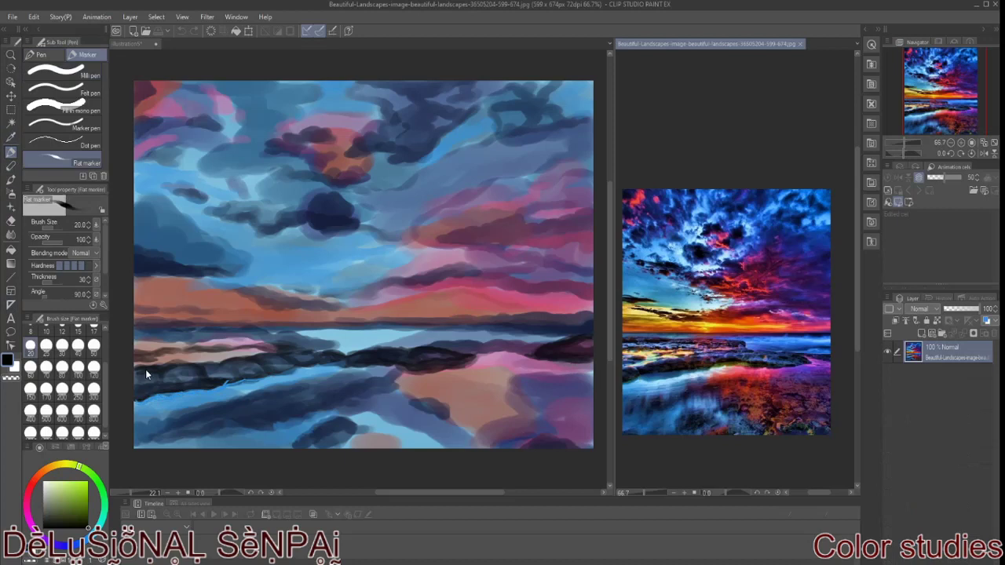
pyautogui.hotkey('ctrl', 'shift', 'n')
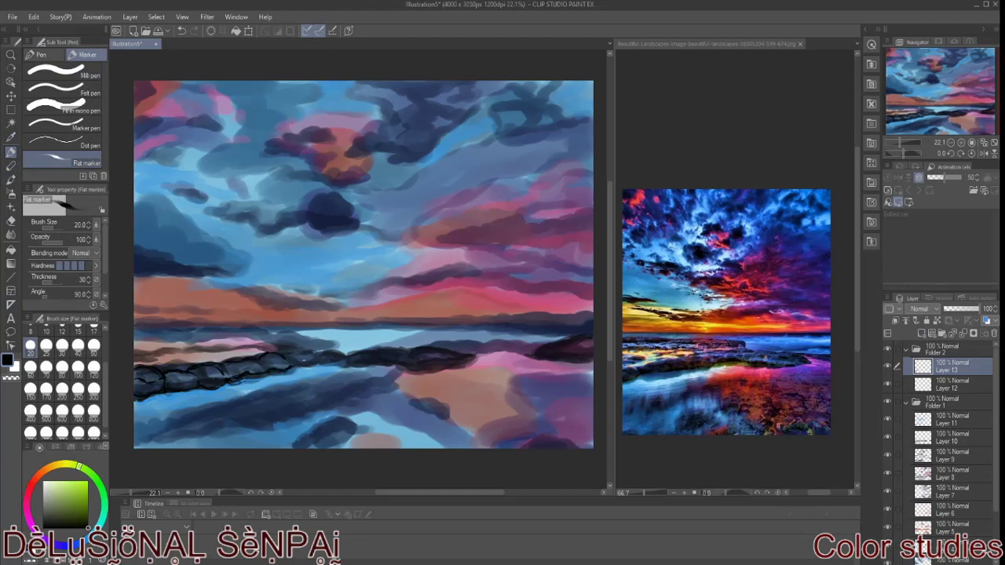
pyautogui.moveTo(325, 362)
pyautogui.mouseDown()
pyautogui.moveTo(478, 361)
pyautogui.moveTo(592, 335)
pyautogui.mouseUp()
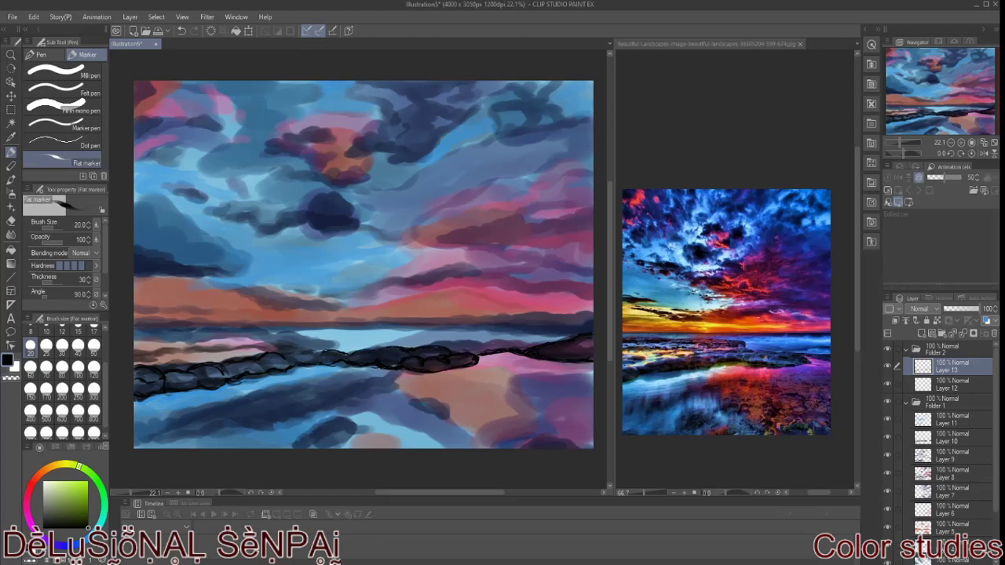
pyautogui.moveTo(282, 355)
pyautogui.mouseDown()
pyautogui.moveTo(320, 351)
pyautogui.moveTo(306, 340)
pyautogui.moveTo(138, 343)
pyautogui.moveTo(135, 329)
pyautogui.mouseUp()
pyautogui.moveTo(135, 347)
pyautogui.mouseDown()
pyautogui.moveTo(236, 334)
pyautogui.moveTo(135, 339)
pyautogui.mouseUp()
pyautogui.click(62, 366)
# On a new layer, fill the shoreline rock band solid dark with a size-80 Flat marker.
pyautogui.click(932, 333)
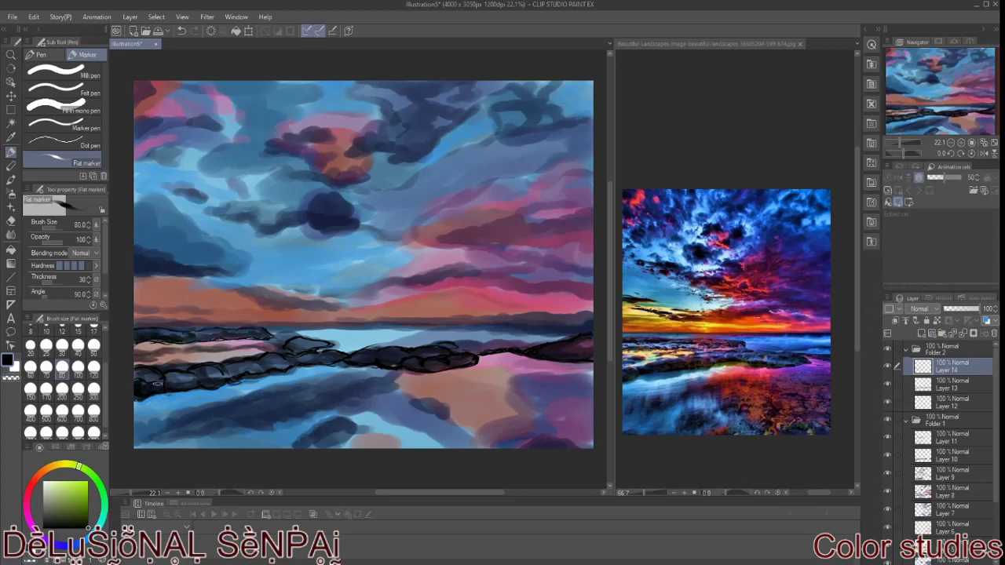
pyautogui.moveTo(180, 386)
pyautogui.mouseDown()
pyautogui.moveTo(196, 374)
pyautogui.moveTo(225, 385)
pyautogui.moveTo(264, 368)
pyautogui.moveTo(227, 366)
pyautogui.moveTo(455, 353)
pyautogui.moveTo(188, 373)
pyautogui.moveTo(137, 366)
pyautogui.mouseUp()
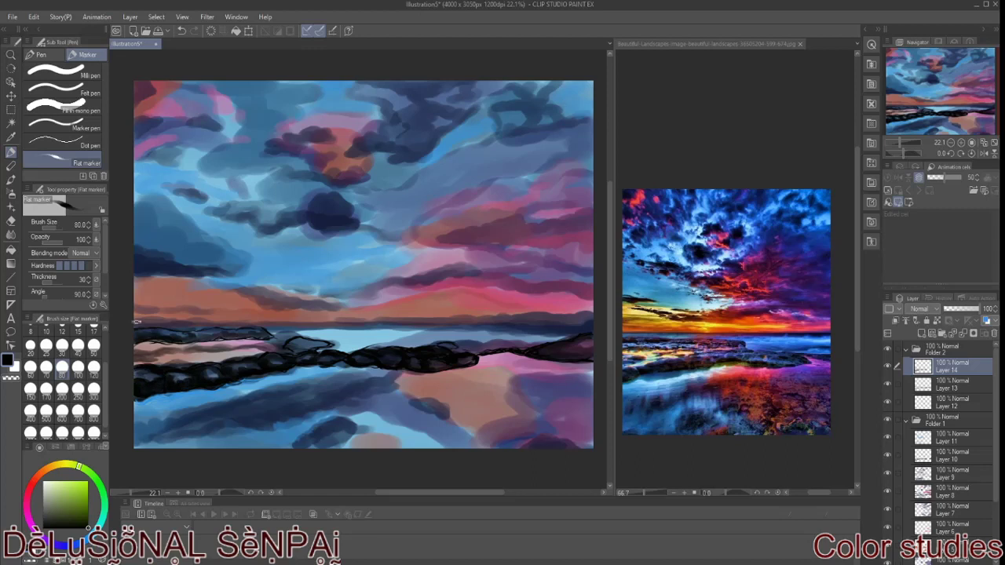
pyautogui.moveTo(552, 356)
pyautogui.mouseDown()
pyautogui.moveTo(582, 353)
pyautogui.moveTo(543, 352)
pyautogui.moveTo(590, 346)
pyautogui.mouseUp()
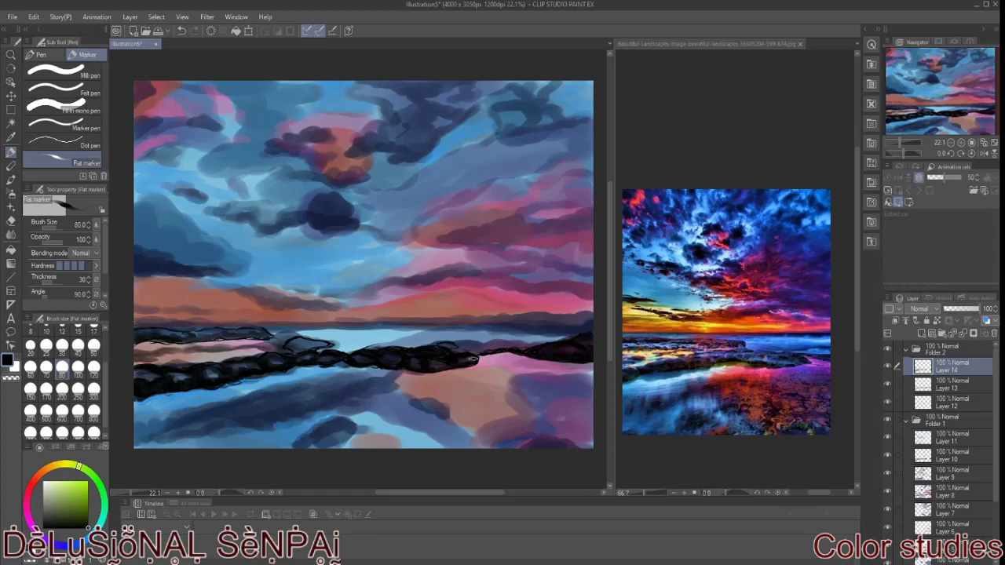
pyautogui.moveTo(416, 344); pyautogui.dragTo(369, 345)
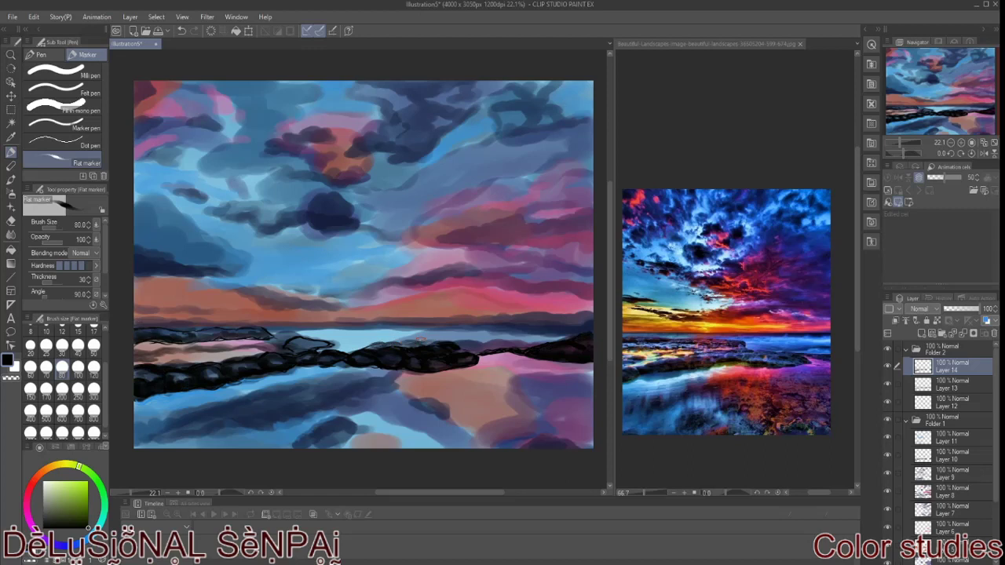
pyautogui.moveTo(178, 378)
pyautogui.mouseDown()
pyautogui.moveTo(210, 375)
pyautogui.moveTo(142, 376)
pyautogui.mouseUp()
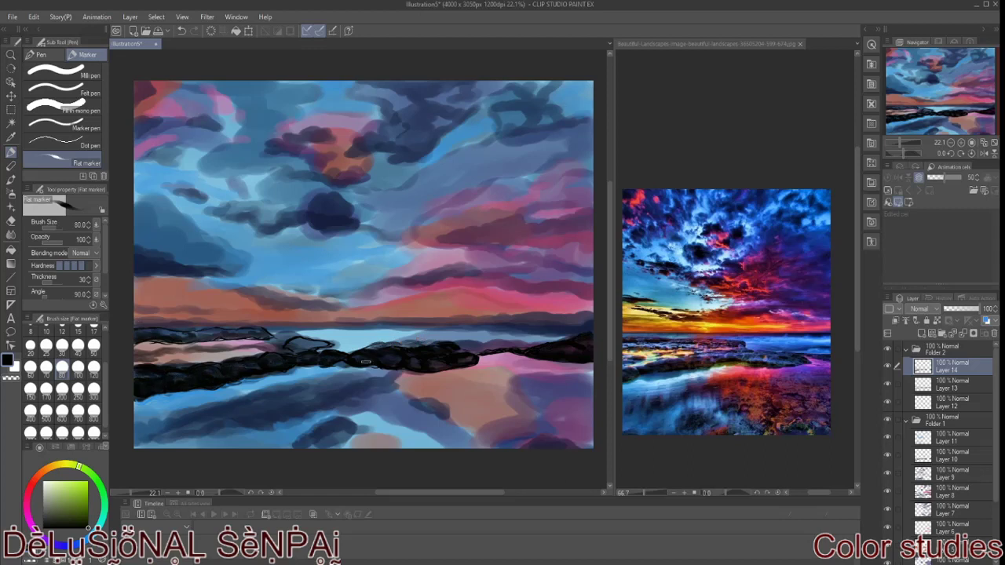
pyautogui.moveTo(145, 336)
pyautogui.mouseDown()
pyautogui.moveTo(263, 336)
pyautogui.moveTo(201, 327)
pyautogui.moveTo(135, 333)
pyautogui.moveTo(176, 334)
pyautogui.mouseUp()
pyautogui.moveTo(291, 346); pyautogui.dragTo(343, 344)
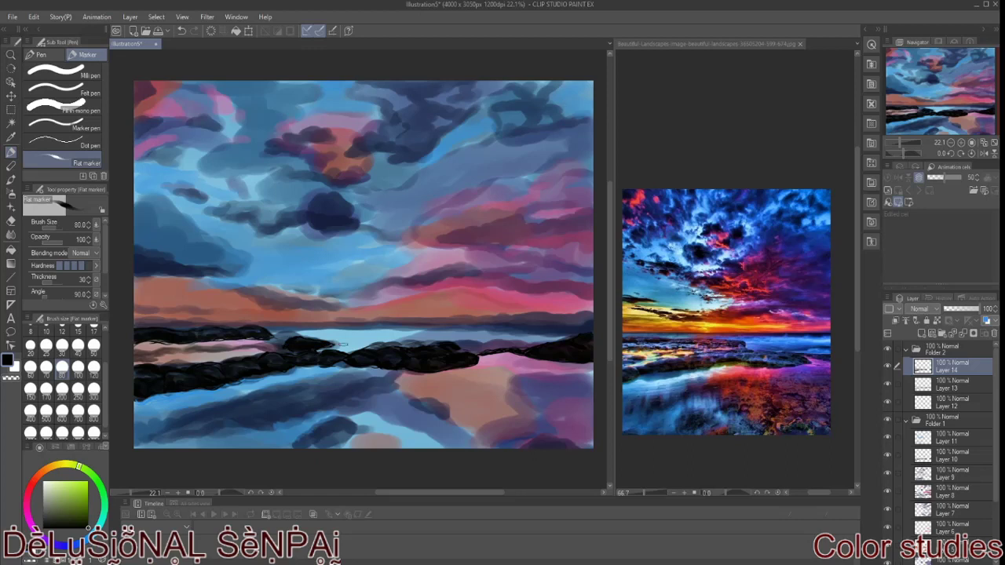
pyautogui.moveTo(133, 353)
pyautogui.mouseDown()
pyautogui.moveTo(160, 358)
pyautogui.moveTo(141, 363)
pyautogui.moveTo(235, 341)
pyautogui.mouseUp()
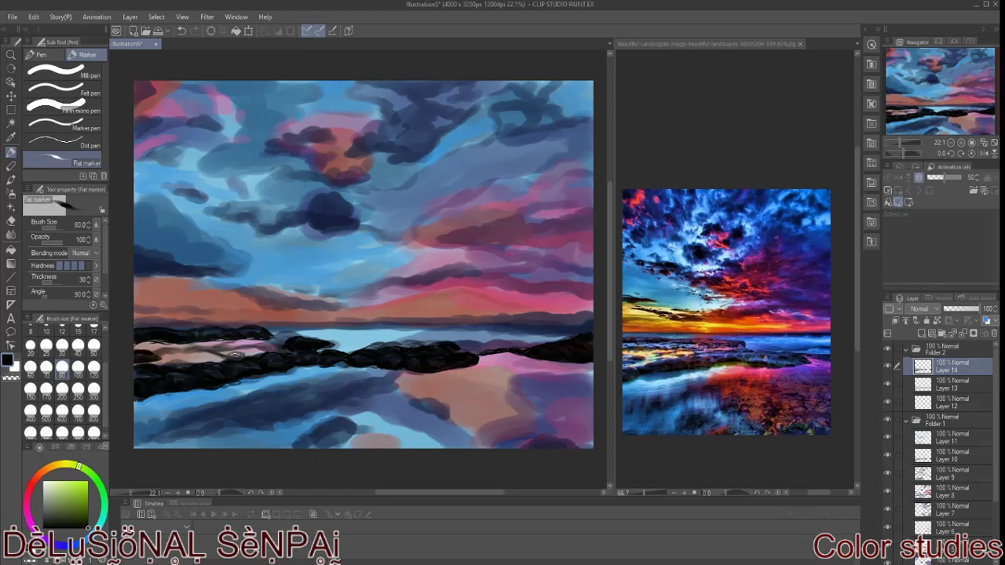
pyautogui.moveTo(161, 349)
pyautogui.mouseDown()
pyautogui.moveTo(286, 350)
pyautogui.moveTo(275, 353)
pyautogui.mouseUp()
pyautogui.moveTo(189, 360); pyautogui.dragTo(208, 352)
pyautogui.moveTo(271, 333); pyautogui.dragTo(350, 344)
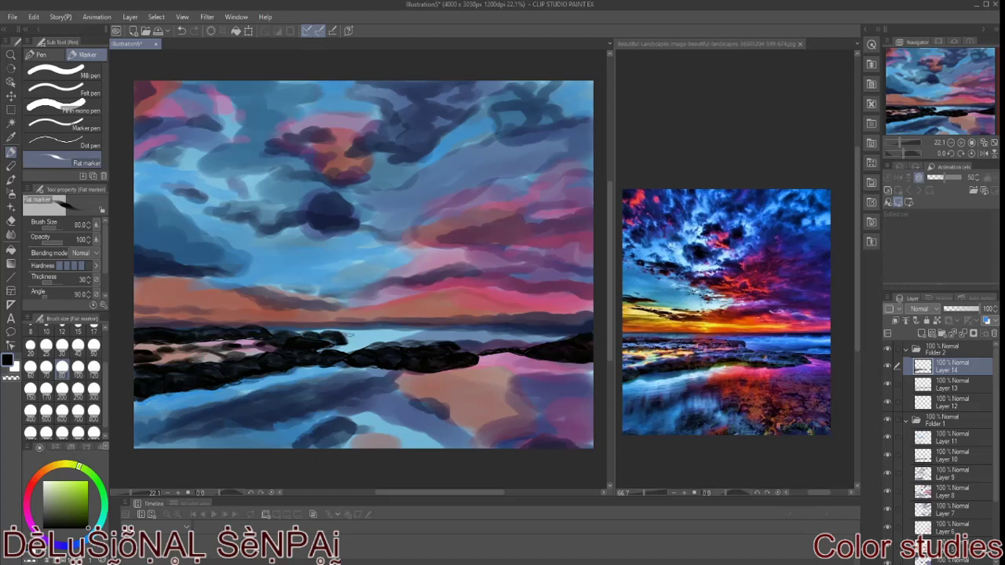
# Darken the horizon line and add dark wavy reflection strokes in the lower-right water.
pyautogui.moveTo(583, 322); pyautogui.dragTo(535, 322)
pyautogui.moveTo(491, 322)
pyautogui.mouseDown()
pyautogui.moveTo(369, 325)
pyautogui.moveTo(475, 326)
pyautogui.mouseUp()
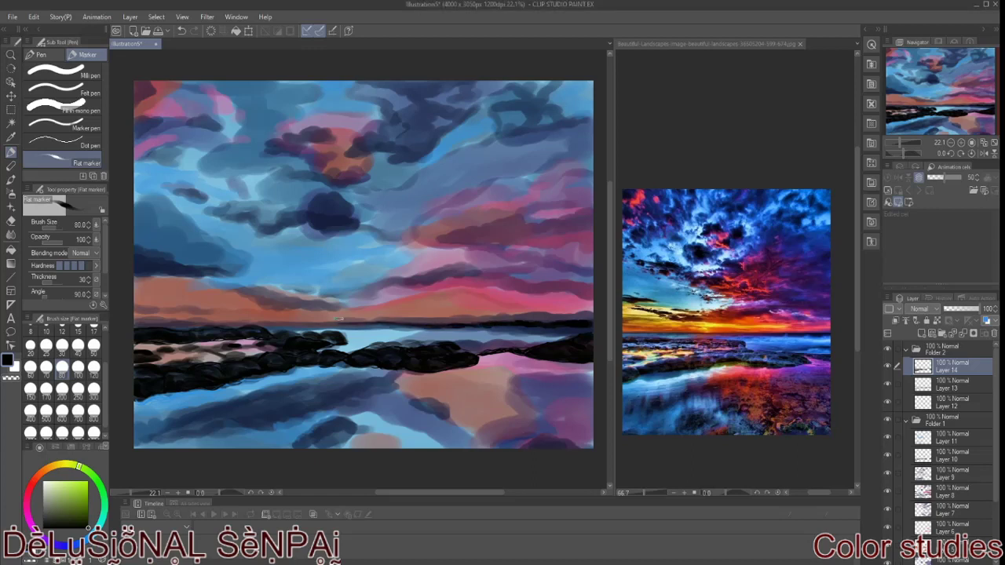
pyautogui.moveTo(158, 319)
pyautogui.mouseDown()
pyautogui.moveTo(137, 321)
pyautogui.moveTo(298, 320)
pyautogui.moveTo(132, 322)
pyautogui.moveTo(322, 322)
pyautogui.mouseUp()
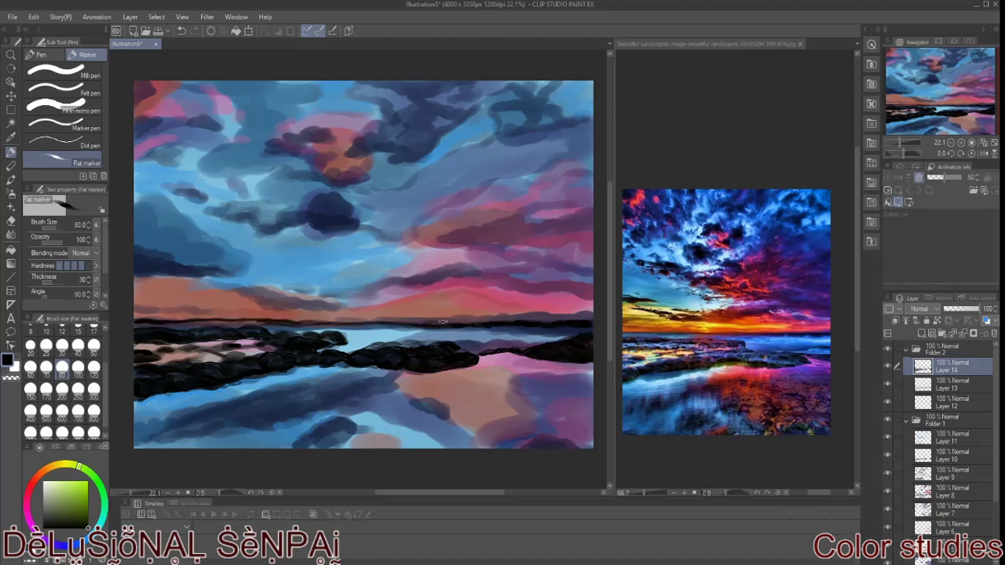
pyautogui.moveTo(464, 444)
pyautogui.mouseDown()
pyautogui.moveTo(428, 404)
pyautogui.moveTo(463, 441)
pyautogui.moveTo(424, 397)
pyautogui.moveTo(430, 385)
pyautogui.moveTo(469, 444)
pyautogui.mouseUp()
pyautogui.moveTo(460, 369)
pyautogui.mouseDown()
pyautogui.moveTo(562, 363)
pyautogui.moveTo(548, 368)
pyautogui.mouseUp()
pyautogui.moveTo(525, 441); pyautogui.dragTo(577, 422)
pyautogui.moveTo(551, 369); pyautogui.dragTo(578, 374)
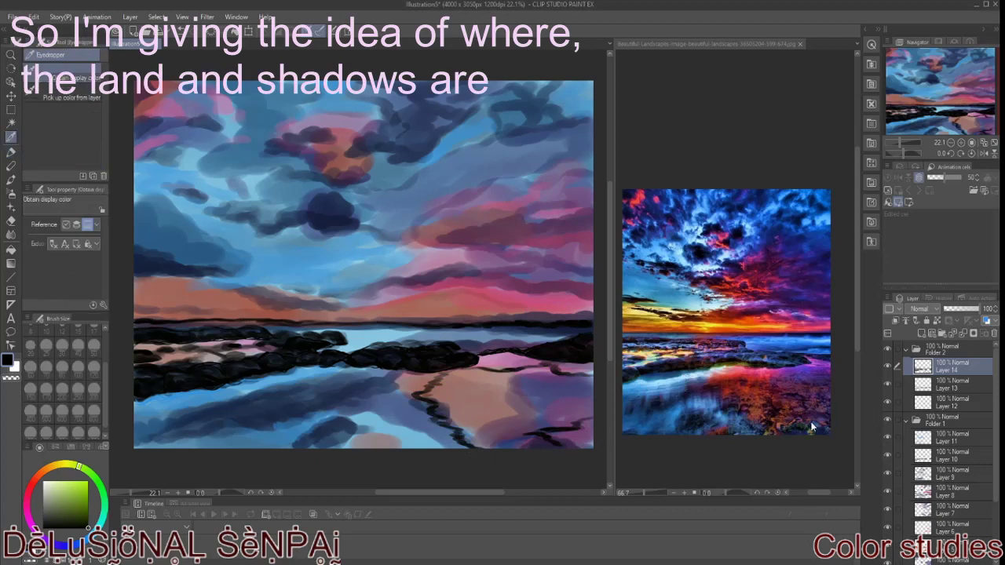
# Paint dark purple strokes across the lower-right water on Layer 15.
pyautogui.click(683, 377)
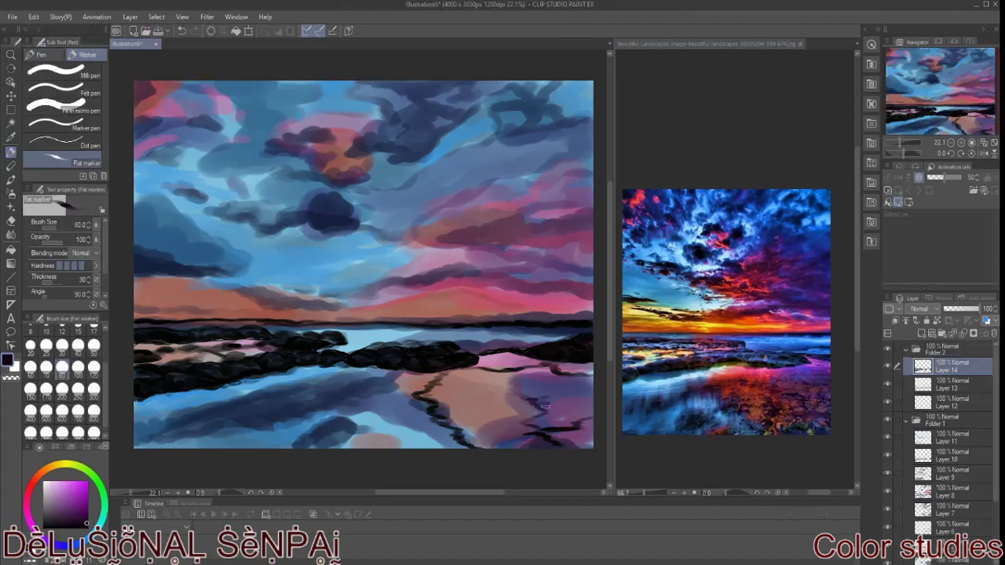
pyautogui.click(921, 333)
pyautogui.click(922, 333)
pyautogui.click(934, 384)
pyautogui.moveTo(539, 371)
pyautogui.mouseDown()
pyautogui.moveTo(558, 374)
pyautogui.moveTo(534, 424)
pyautogui.mouseUp()
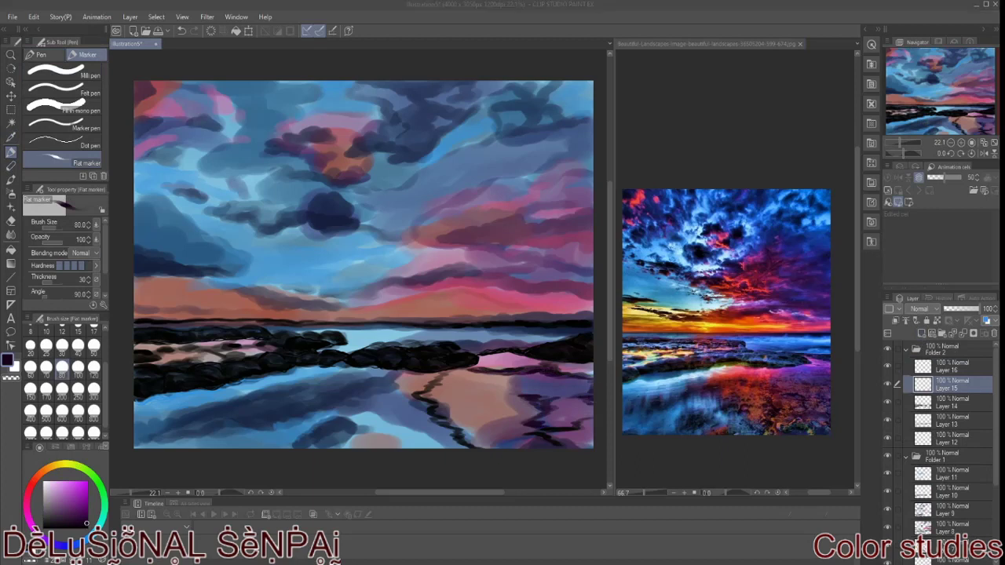
pyautogui.moveTo(506, 428); pyautogui.dragTo(479, 420)
pyautogui.moveTo(504, 410); pyautogui.dragTo(471, 417)
pyautogui.moveTo(511, 449); pyautogui.dragTo(463, 438)
pyautogui.moveTo(592, 422); pyautogui.dragTo(549, 438)
pyautogui.moveTo(456, 386)
pyautogui.mouseDown()
pyautogui.moveTo(496, 388)
pyautogui.moveTo(437, 386)
pyautogui.moveTo(528, 356)
pyautogui.moveTo(481, 362)
pyautogui.mouseUp()
pyautogui.moveTo(567, 375); pyautogui.dragTo(593, 366)
# Sample reds from the reference photo and paint orange-red reflection strokes on a new layer.
pyautogui.press('i')
pyautogui.click(760, 359)
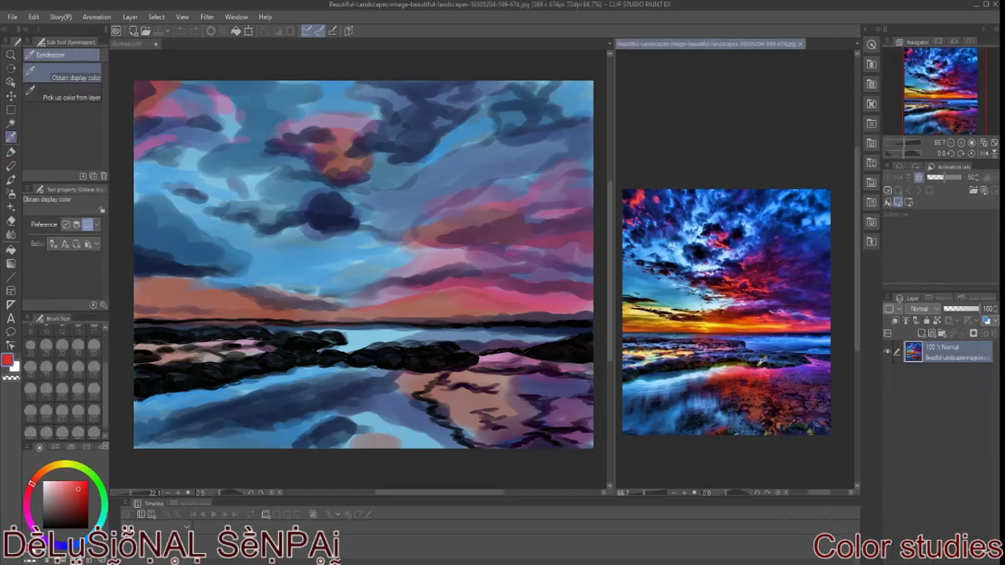
pyautogui.press('p')
pyautogui.hotkey('ctrl', 'Tab')
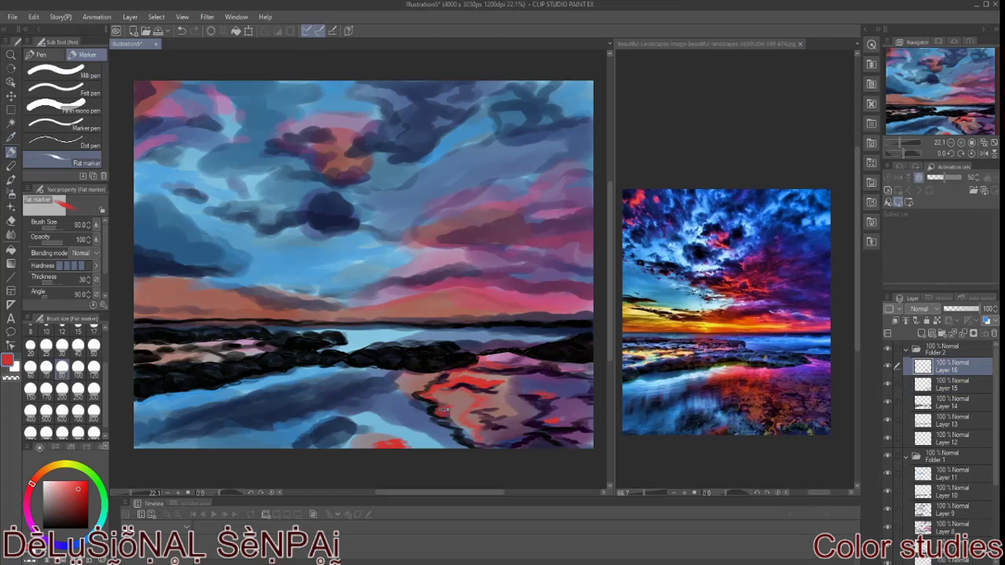
pyautogui.keyDown('alt'); pyautogui.click(467, 370); pyautogui.keyUp('alt')
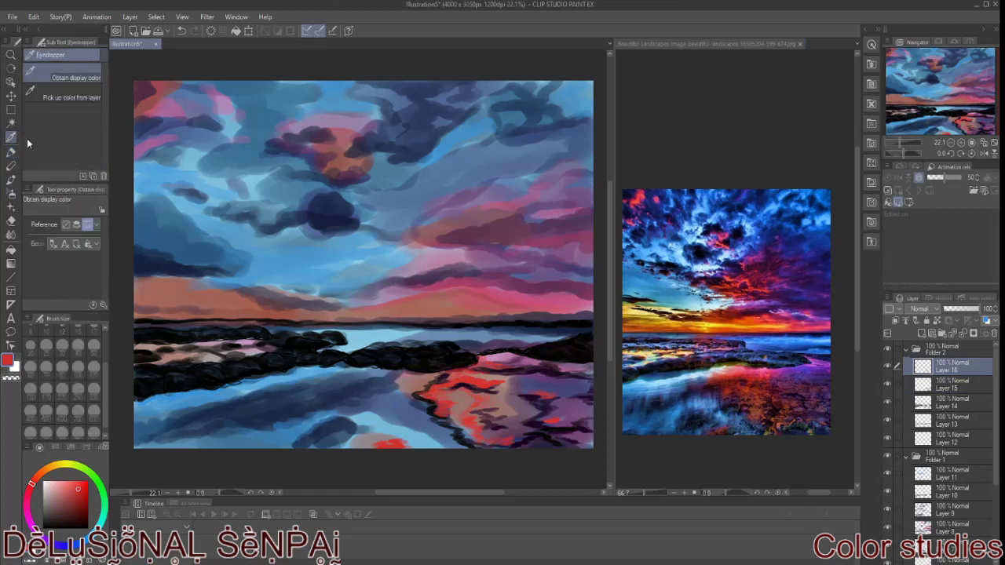
pyautogui.hotkey('ctrl', 'shift', 'n')
pyautogui.moveTo(457, 397)
pyautogui.mouseDown()
pyautogui.moveTo(472, 397)
pyautogui.moveTo(461, 410)
pyautogui.moveTo(474, 438)
pyautogui.mouseUp()
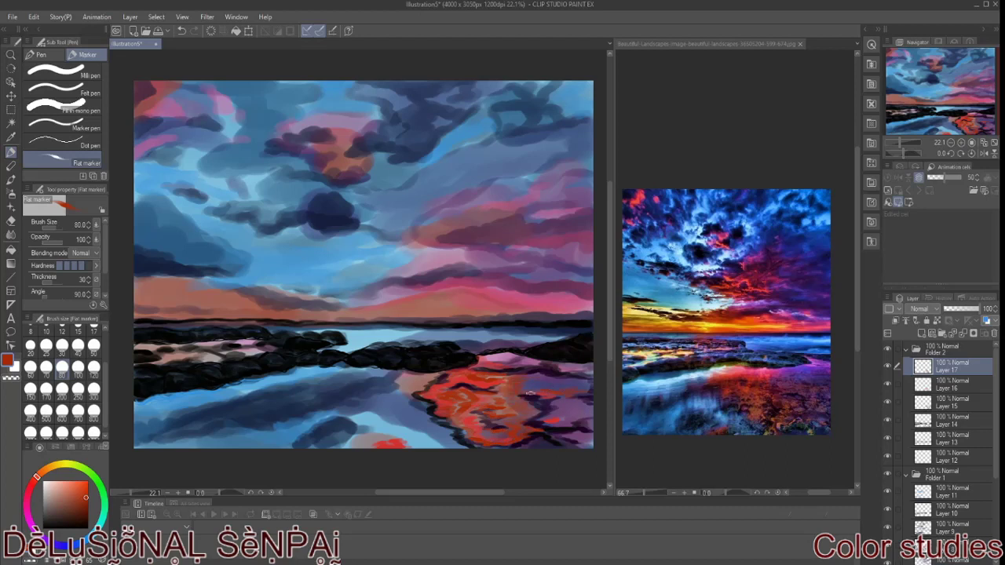
# Deepen the reflection with darker red strokes on a new layer, then add a size-25 vector layer.
pyautogui.hotkey('ctrl', 'Tab')
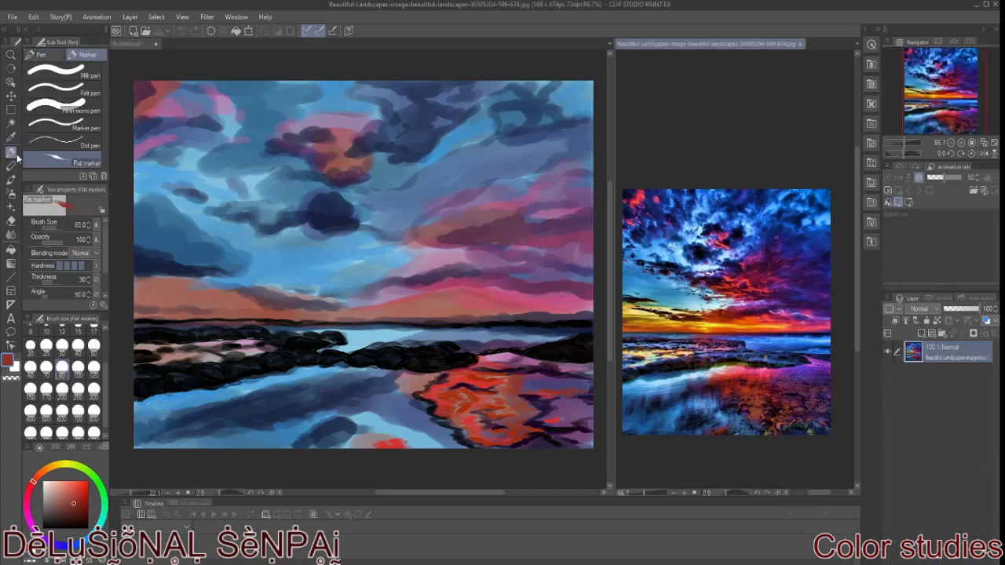
pyautogui.hotkey('ctrl', 'Tab')
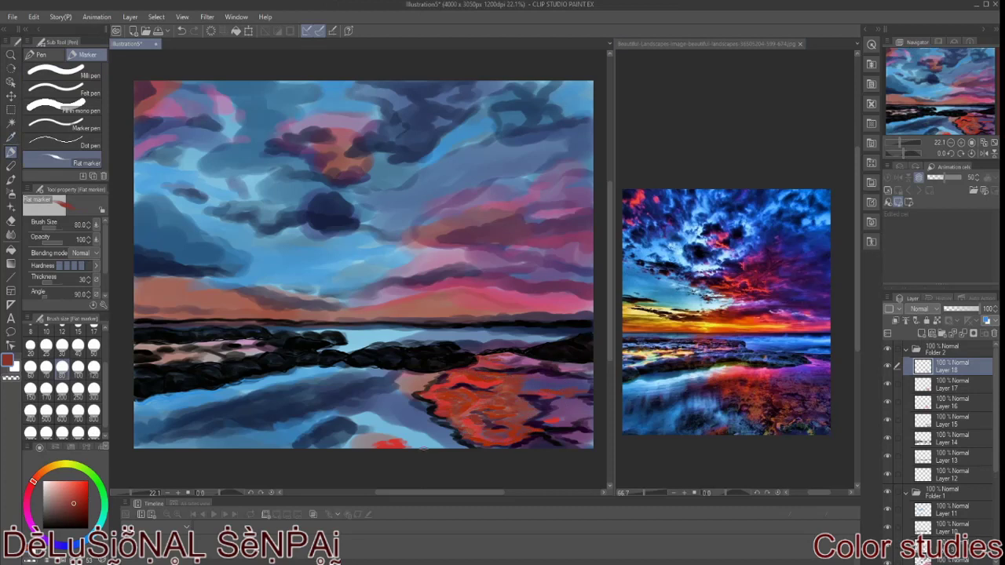
pyautogui.keyDown('alt'); pyautogui.click(478, 408); pyautogui.keyUp('alt')
pyautogui.hotkey('ctrl', 'Tab')
pyautogui.hotkey('ctrl', 'Tab')
pyautogui.hotkey('ctrl', 'shift', 'n')
pyautogui.moveTo(521, 411)
pyautogui.mouseDown()
pyautogui.moveTo(502, 419)
pyautogui.moveTo(512, 396)
pyautogui.mouseUp()
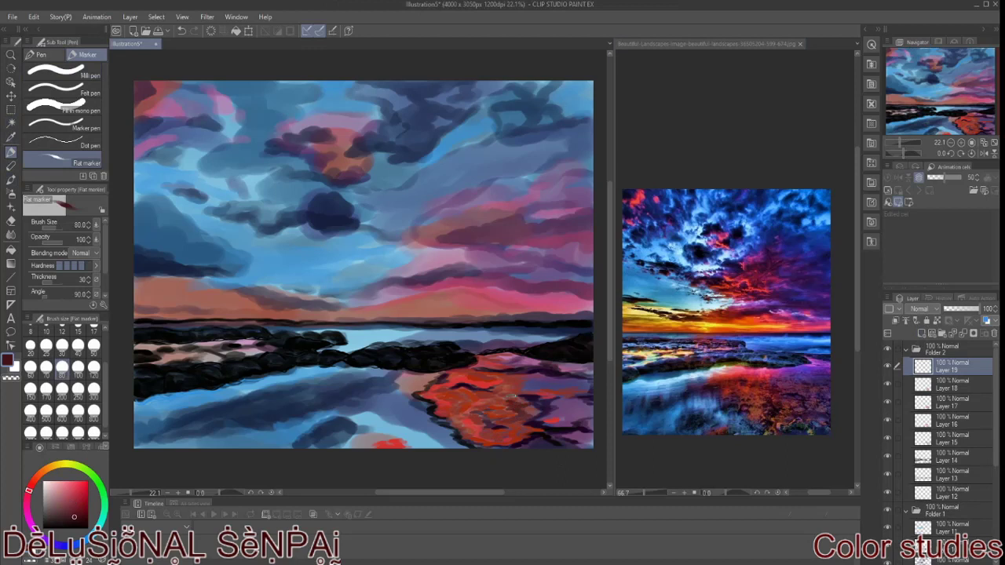
pyautogui.moveTo(523, 386)
pyautogui.mouseDown()
pyautogui.moveTo(588, 386)
pyautogui.moveTo(553, 378)
pyautogui.mouseUp()
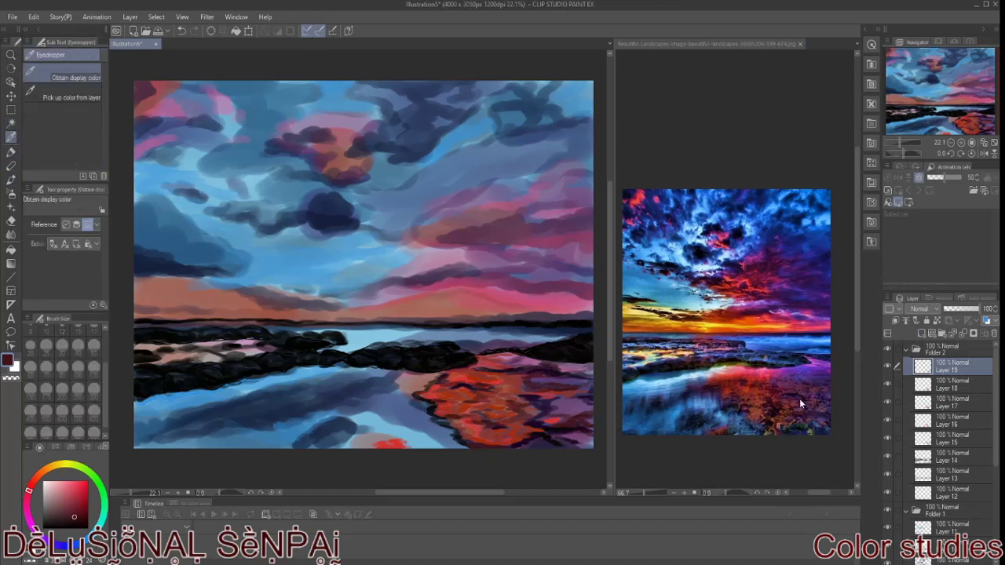
pyautogui.click(935, 337)
pyautogui.click(45, 345)
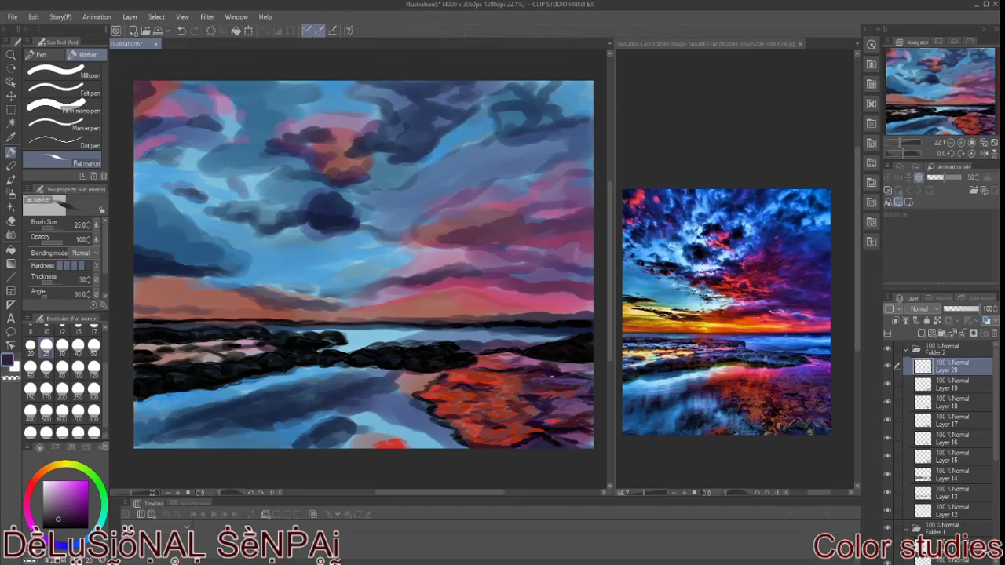
# Blur the strokes near the rocks and merge the stroke layers down into Layer 12.
pyautogui.click(11, 234)
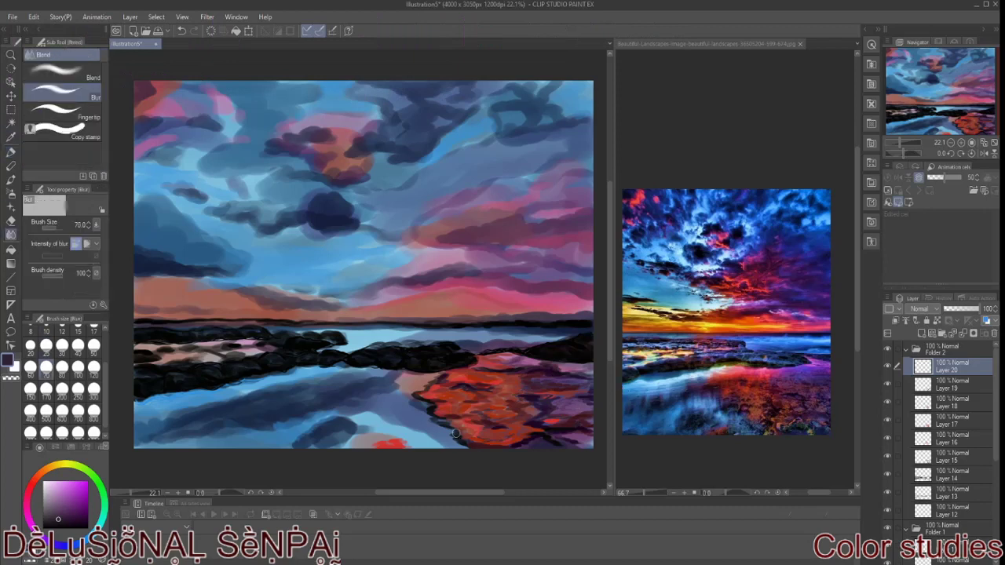
pyautogui.keyDown('ctrl'); pyautogui.keyDown('shift'); pyautogui.click(410, 395); pyautogui.keyUp('shift'); pyautogui.keyUp('ctrl')
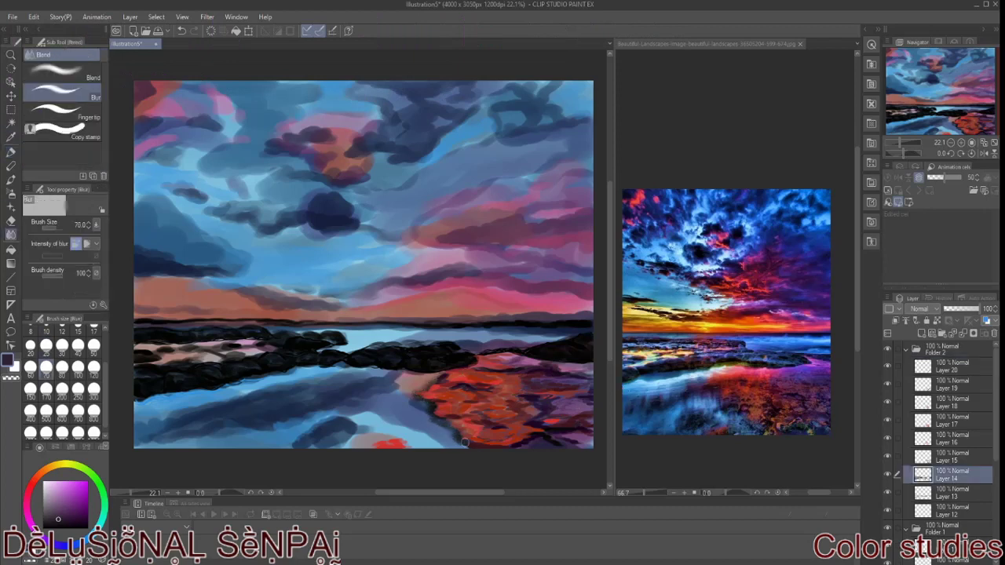
pyautogui.moveTo(483, 369); pyautogui.dragTo(535, 368)
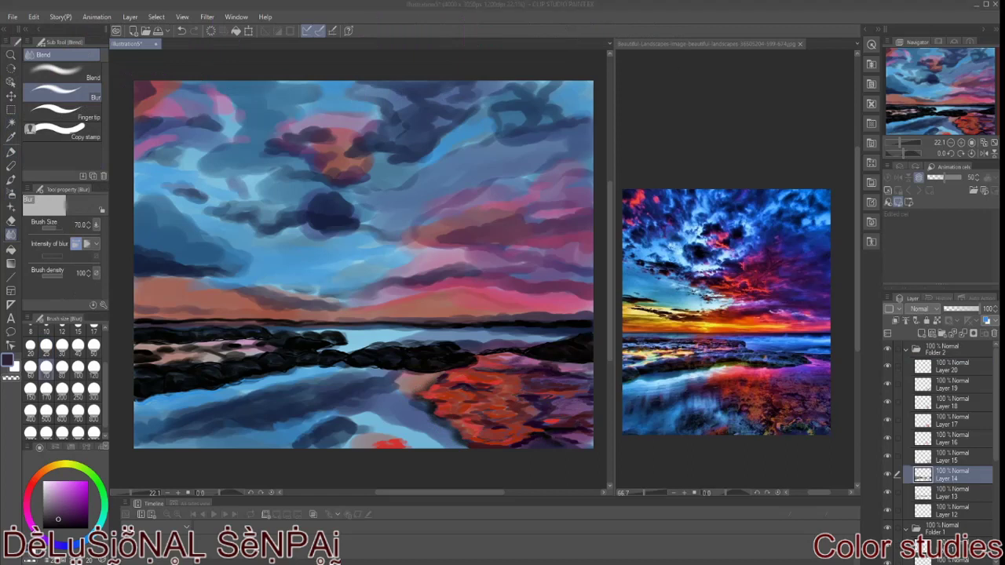
pyautogui.hotkey('ctrl', 'e')
pyautogui.hotkey('ctrl', 'e')
# Blend the red reflection and rock edges together, and start grouping Layers 4–11.
pyautogui.click(84, 79)
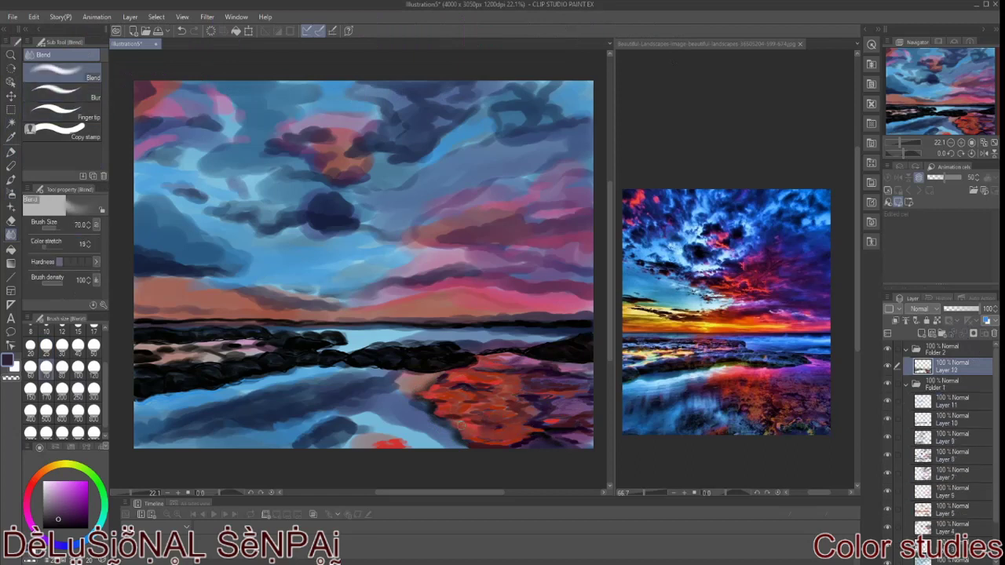
pyautogui.moveTo(431, 383)
pyautogui.mouseDown()
pyautogui.moveTo(534, 410)
pyautogui.moveTo(526, 432)
pyautogui.moveTo(590, 423)
pyautogui.moveTo(520, 381)
pyautogui.moveTo(461, 377)
pyautogui.mouseUp()
pyautogui.moveTo(574, 389)
pyautogui.mouseDown()
pyautogui.moveTo(546, 373)
pyautogui.moveTo(565, 440)
pyautogui.moveTo(581, 368)
pyautogui.moveTo(503, 365)
pyautogui.mouseUp()
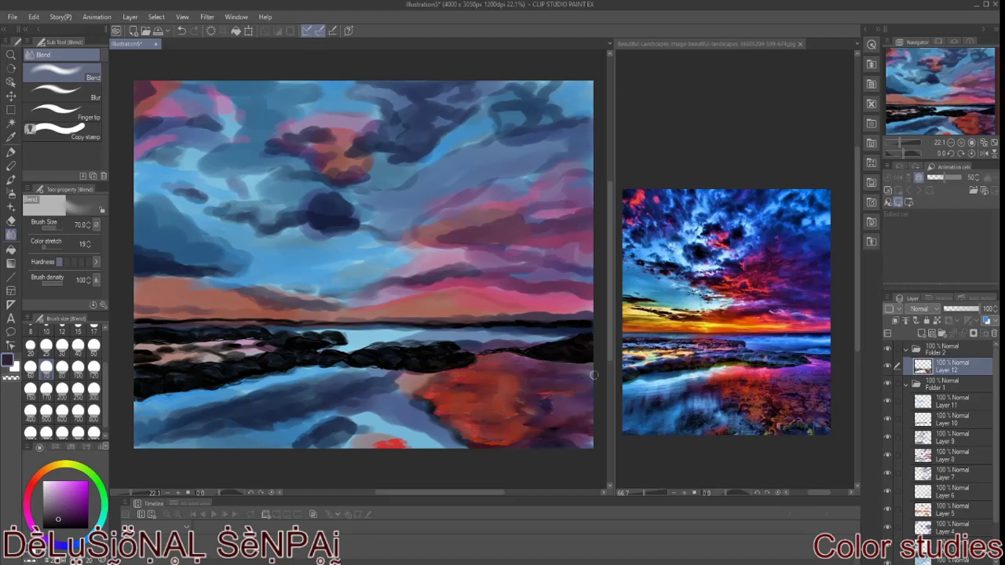
pyautogui.click(942, 402)
pyautogui.keyDown('shift'); pyautogui.click(942, 531); pyautogui.keyUp('shift')
# Group Layers 4–11 into a folder and merge it down into Layer 2.
pyautogui.click(963, 334)
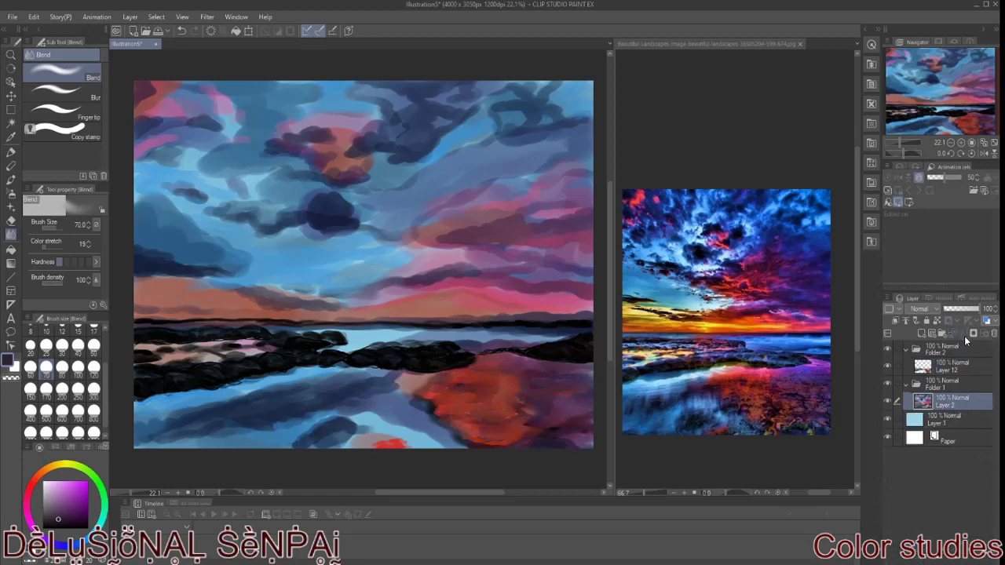
pyautogui.click(916, 401)
pyautogui.hotkey('ctrl', 'e')
pyautogui.hotkey('ctrl', 'e')
# Blend the lower-left and red reflections on Layer 12, then add a new folder and layer.
pyautogui.moveTo(408, 432)
pyautogui.mouseDown()
pyautogui.moveTo(175, 410)
pyautogui.moveTo(353, 385)
pyautogui.moveTo(413, 399)
pyautogui.moveTo(404, 337)
pyautogui.mouseUp()
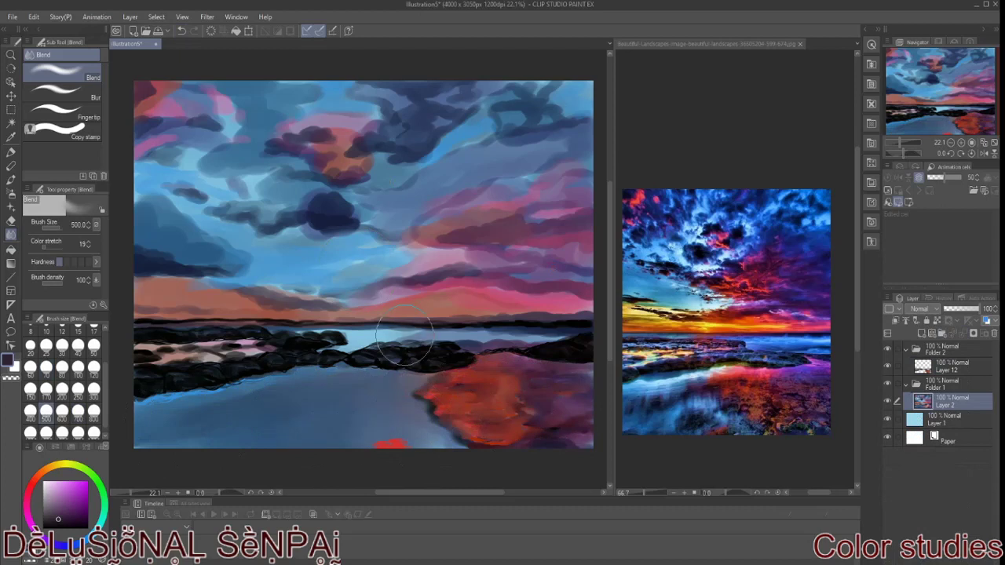
pyautogui.click(950, 366)
pyautogui.moveTo(452, 424)
pyautogui.mouseDown()
pyautogui.moveTo(404, 393)
pyautogui.moveTo(348, 415)
pyautogui.mouseUp()
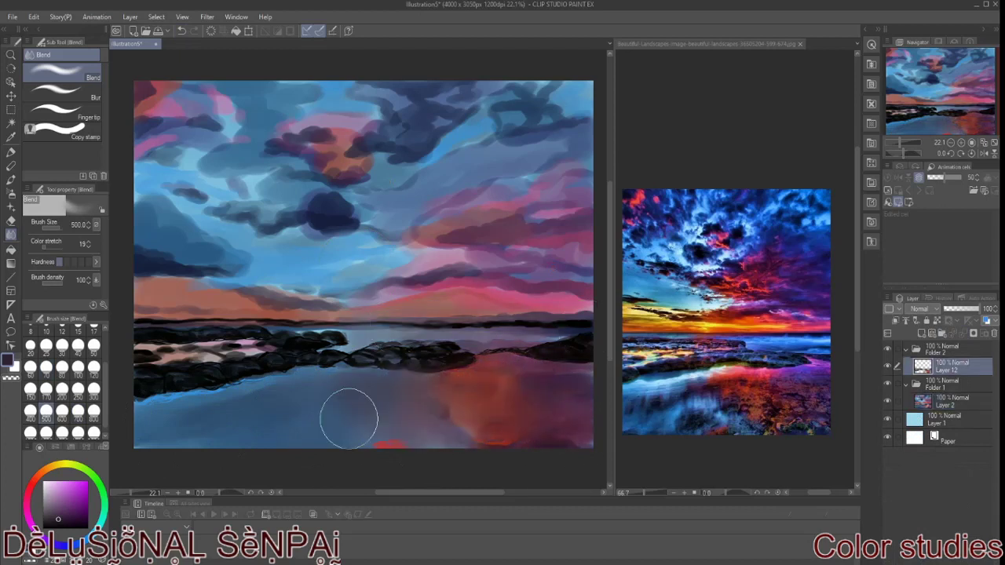
pyautogui.click(922, 333)
pyautogui.click(944, 346)
pyautogui.hotkey('ctrl', 'shift', 'n')
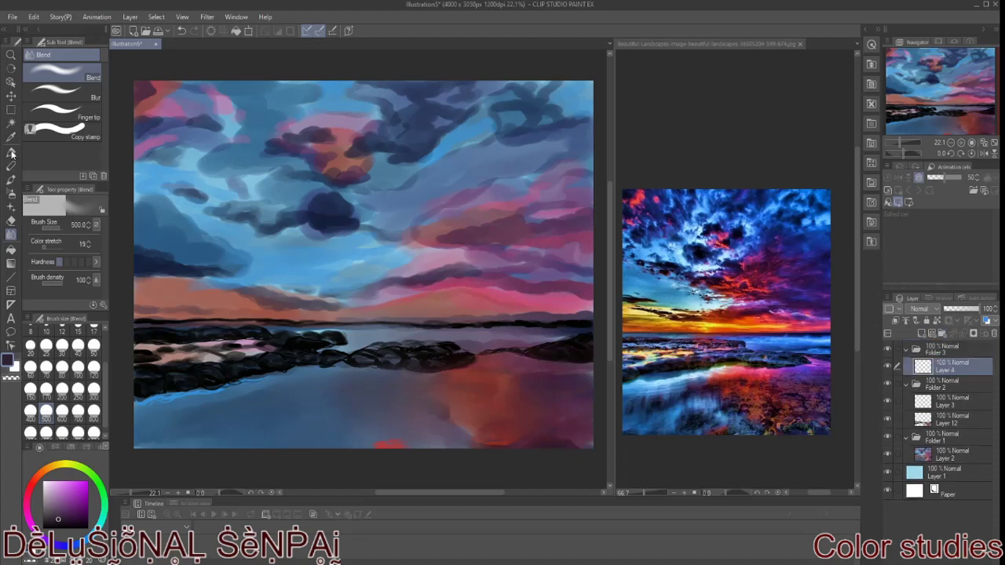
# Set Layer 4 to 59% opacity and choose the Uneven layering watercolor brush.
pyautogui.click(11, 153)
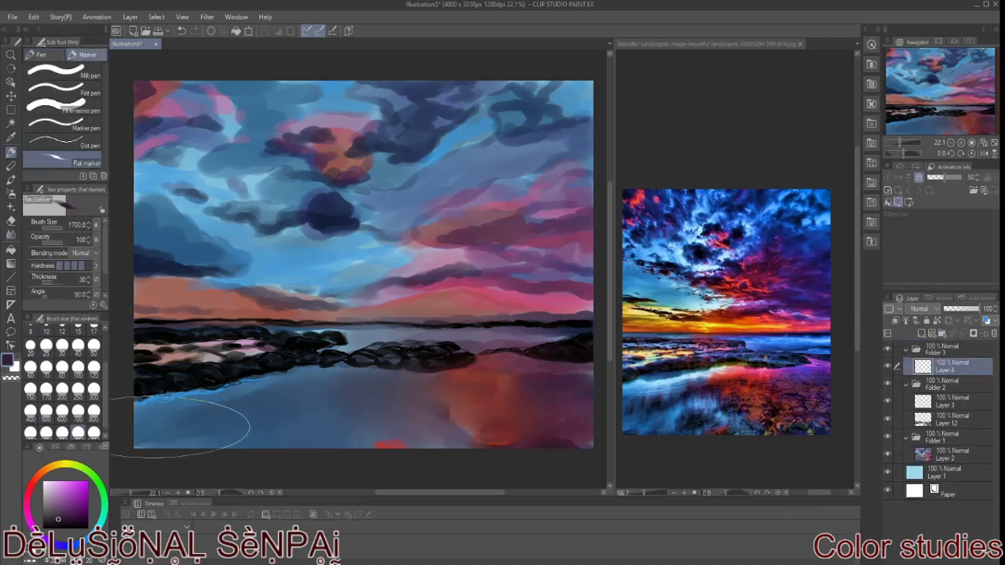
pyautogui.click(62, 388)
pyautogui.click(965, 309)
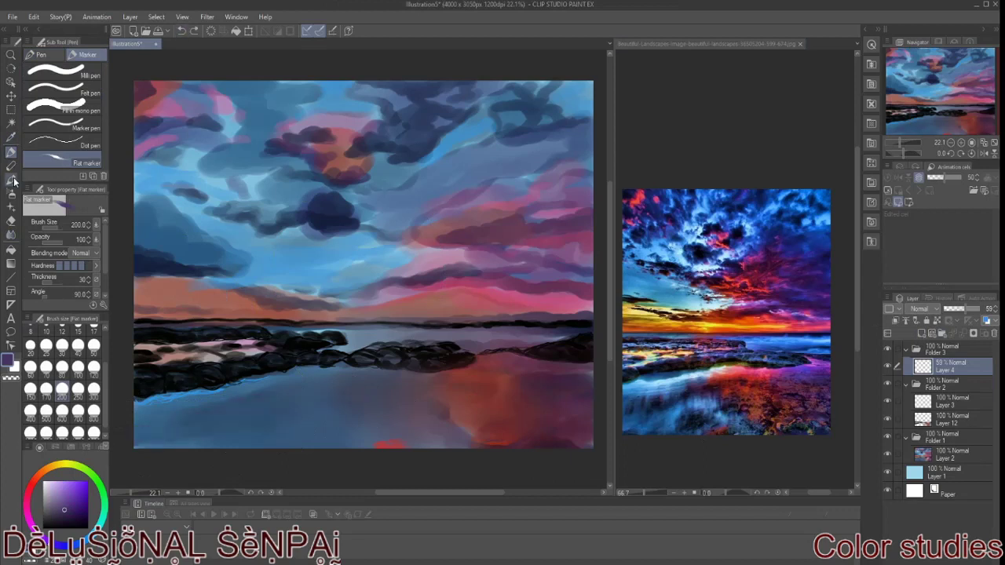
pyautogui.click(14, 181)
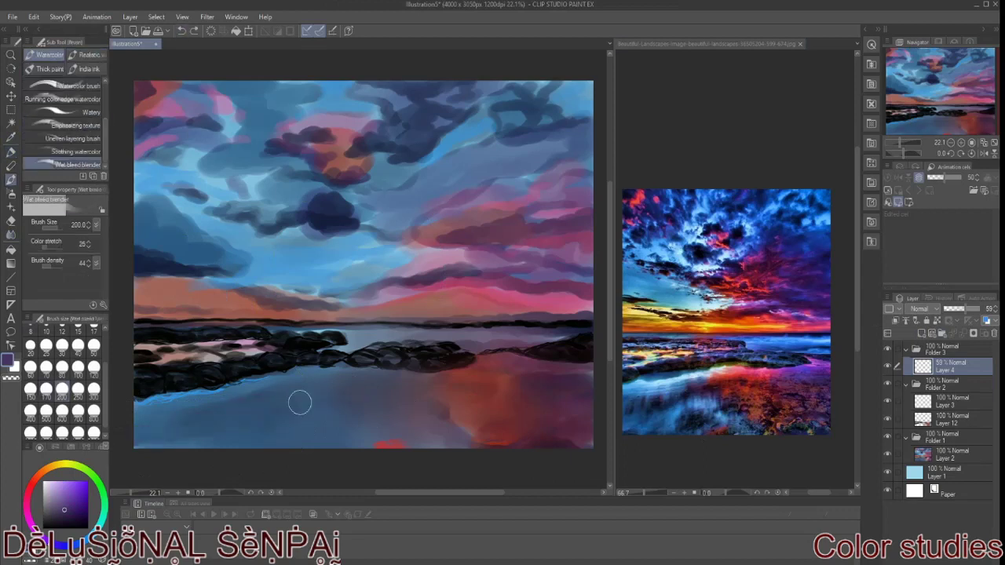
pyautogui.press(',')
pyautogui.press(',')
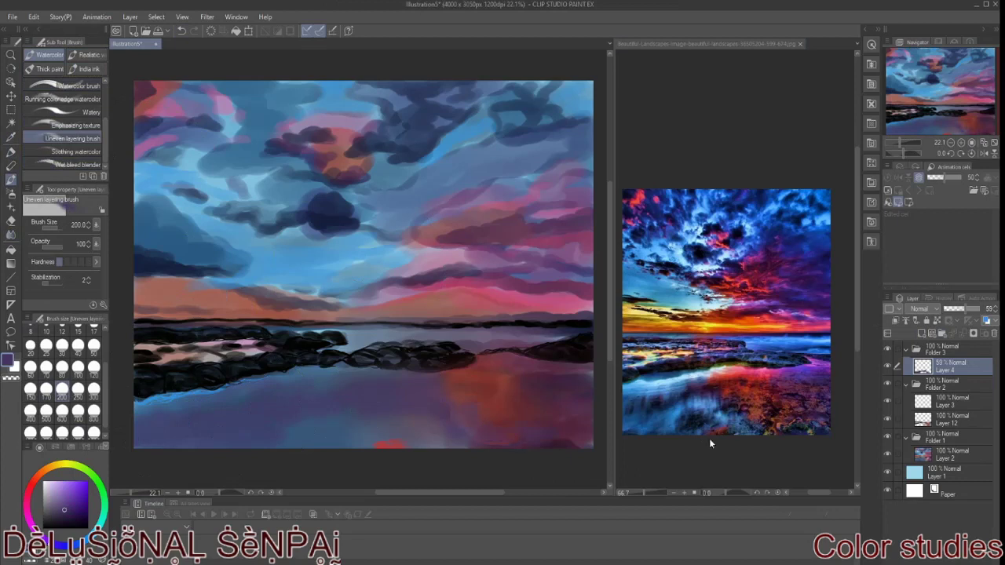
# Brush light-blue strokes across the lower water on a new layer and save as 'water'.
pyautogui.hotkey('ctrl', 'shift', 'n')
pyautogui.moveTo(142, 416); pyautogui.dragTo(251, 415)
pyautogui.moveTo(334, 424)
pyautogui.mouseDown()
pyautogui.moveTo(314, 374)
pyautogui.moveTo(275, 408)
pyautogui.moveTo(442, 426)
pyautogui.moveTo(392, 423)
pyautogui.mouseUp()
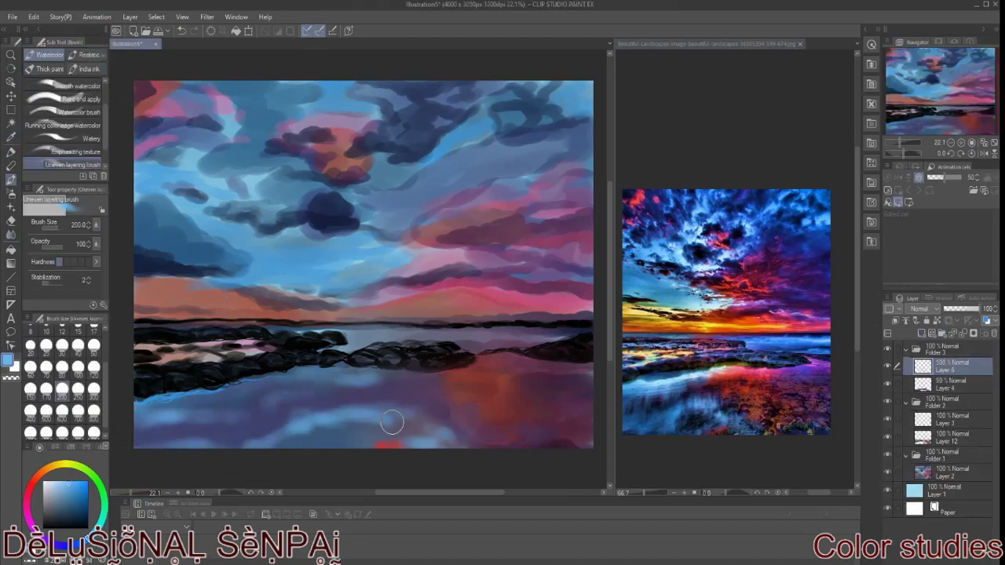
pyautogui.hotkey('ctrl', 'shift', 's')
pyautogui.press('Return')
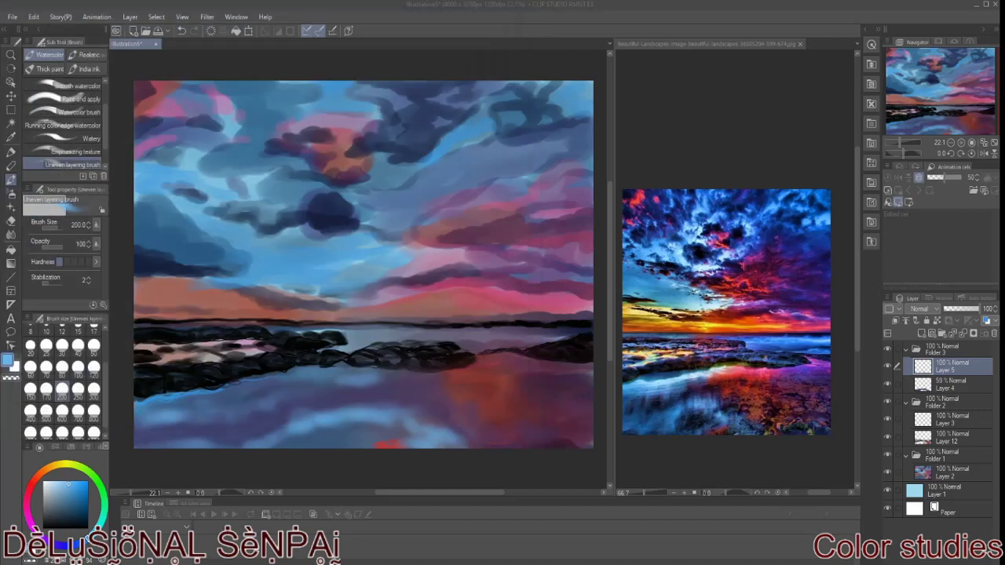
# Add a new layer for reflections with a dark colour and the rough bleed watercolour brush at size 70.
pyautogui.click(86, 54)
pyautogui.click(82, 139)
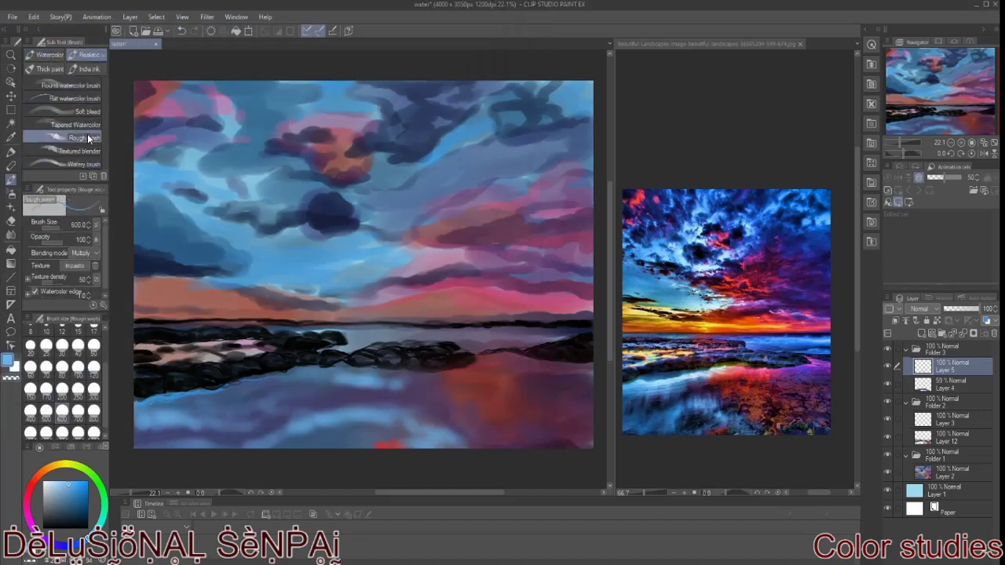
pyautogui.click(922, 333)
pyautogui.click(71, 521)
pyautogui.click(46, 366)
# Paint dark vertical reflections below the rocks, undoing the extra broad wash strokes.
pyautogui.moveTo(161, 426)
pyautogui.mouseDown()
pyautogui.moveTo(256, 420)
pyautogui.moveTo(377, 392)
pyautogui.moveTo(157, 429)
pyautogui.moveTo(278, 410)
pyautogui.moveTo(349, 417)
pyautogui.moveTo(377, 436)
pyautogui.moveTo(346, 444)
pyautogui.mouseUp()
pyautogui.moveTo(428, 420)
pyautogui.mouseDown()
pyautogui.moveTo(416, 389)
pyautogui.moveTo(337, 396)
pyautogui.mouseUp()
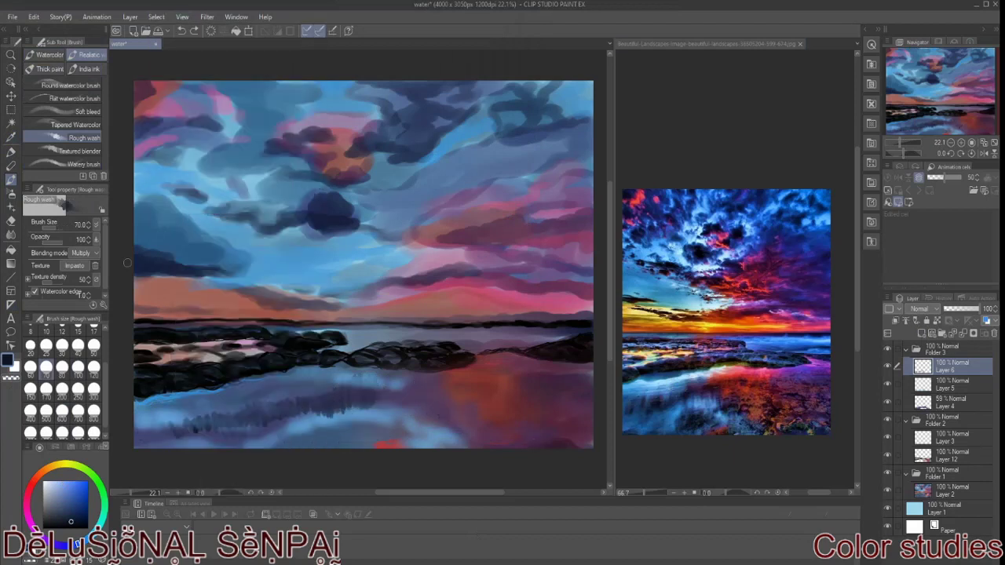
pyautogui.moveTo(189, 436)
pyautogui.mouseDown()
pyautogui.moveTo(481, 436)
pyautogui.moveTo(269, 415)
pyautogui.moveTo(471, 440)
pyautogui.mouseUp()
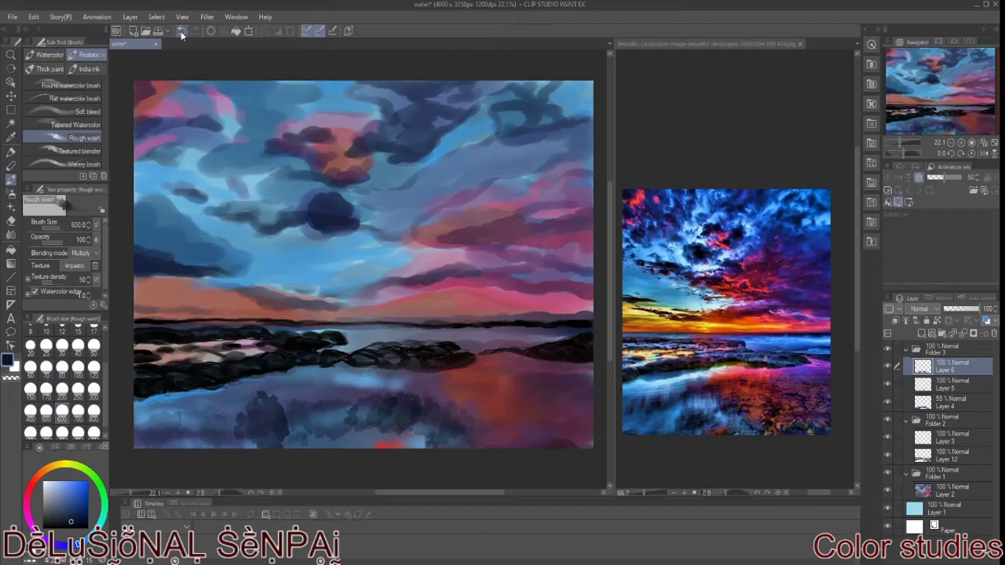
pyautogui.click(182, 30)
pyautogui.click(181, 30)
# Try a lower-left water wash with the flat watercolour brush, then undo it.
pyautogui.click(76, 124)
pyautogui.click(75, 98)
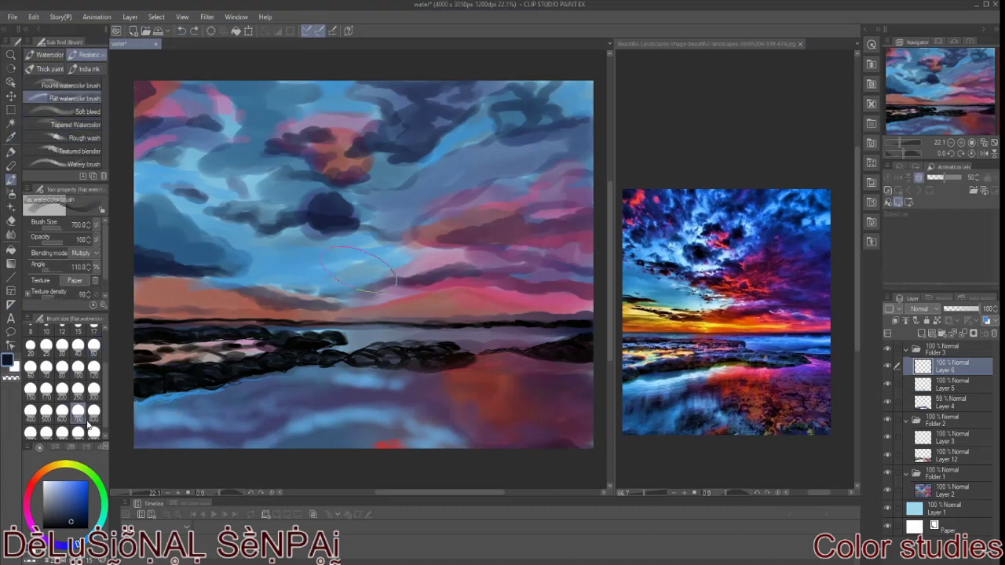
pyautogui.moveTo(165, 428); pyautogui.dragTo(291, 417)
pyautogui.click(182, 31)
# Paint short dark reflections in the lower-left water at size 70, undoing the middle strokes.
pyautogui.click(46, 366)
pyautogui.moveTo(145, 432)
pyautogui.mouseDown()
pyautogui.moveTo(220, 416)
pyautogui.moveTo(186, 423)
pyautogui.mouseUp()
pyautogui.moveTo(275, 428)
pyautogui.mouseDown()
pyautogui.moveTo(333, 389)
pyautogui.moveTo(376, 396)
pyautogui.mouseUp()
pyautogui.hotkey('ctrl', 'z')
# Test a dark scribble with the effect-line pen at size 25, then undo it.
pyautogui.press('p')
pyautogui.click(63, 149)
pyautogui.click(45, 349)
pyautogui.moveTo(157, 428); pyautogui.dragTo(237, 435)
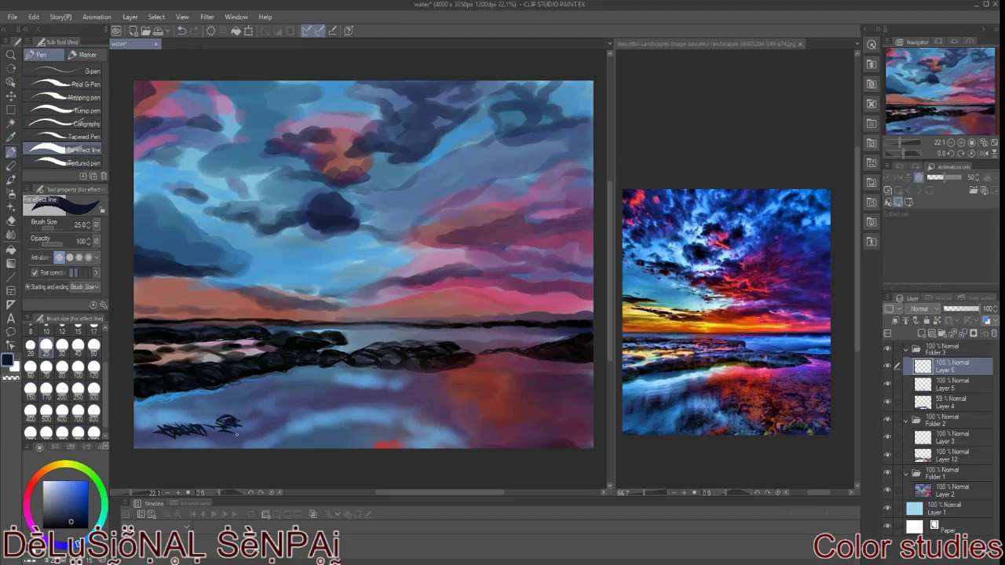
pyautogui.hotkey('ctrl', 'z')
# Blur the reflections on Layers 4 and 12 with a size 500 blur brush.
pyautogui.click(946, 402)
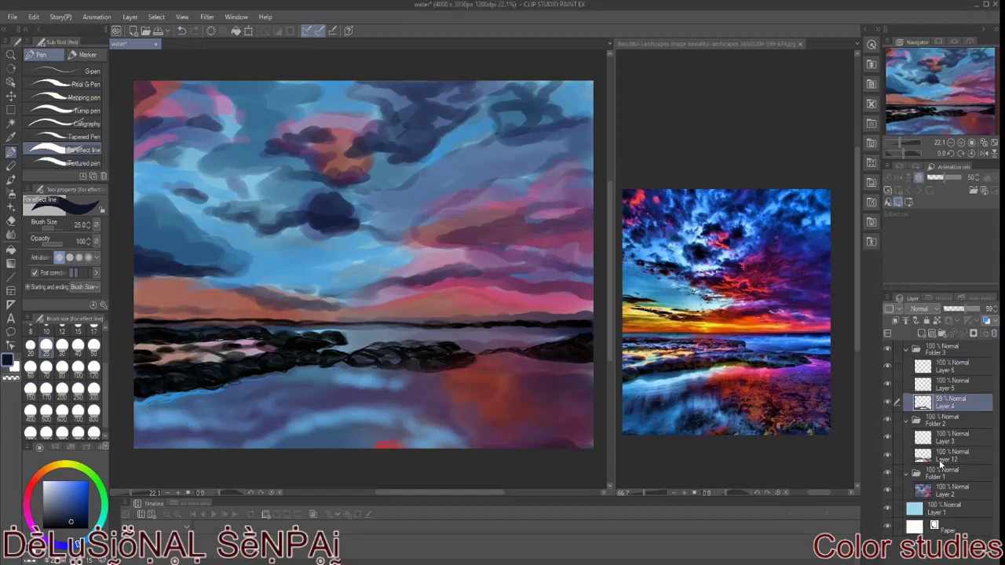
pyautogui.click(946, 455)
pyautogui.press('j')
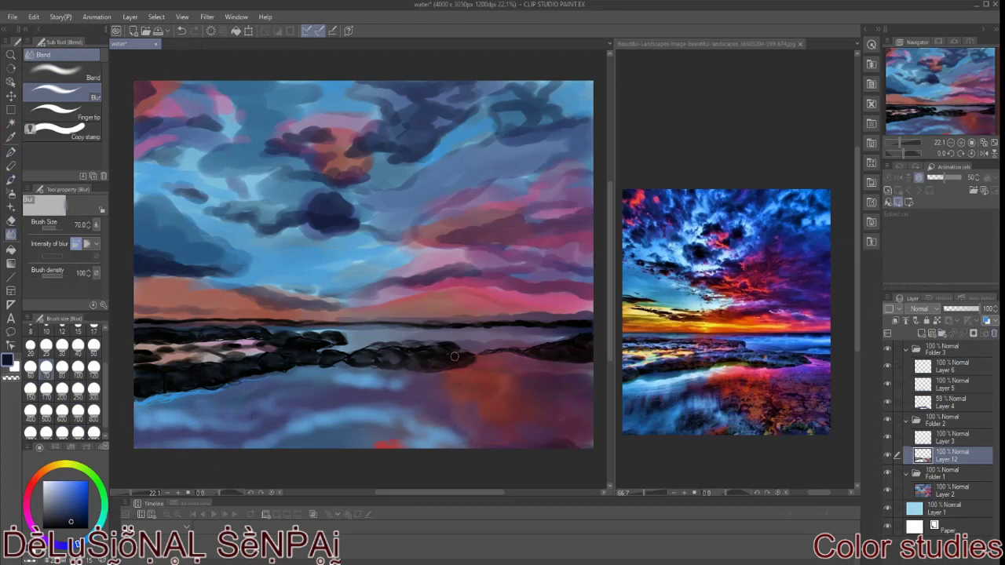
pyautogui.click(946, 402)
pyautogui.click(47, 410)
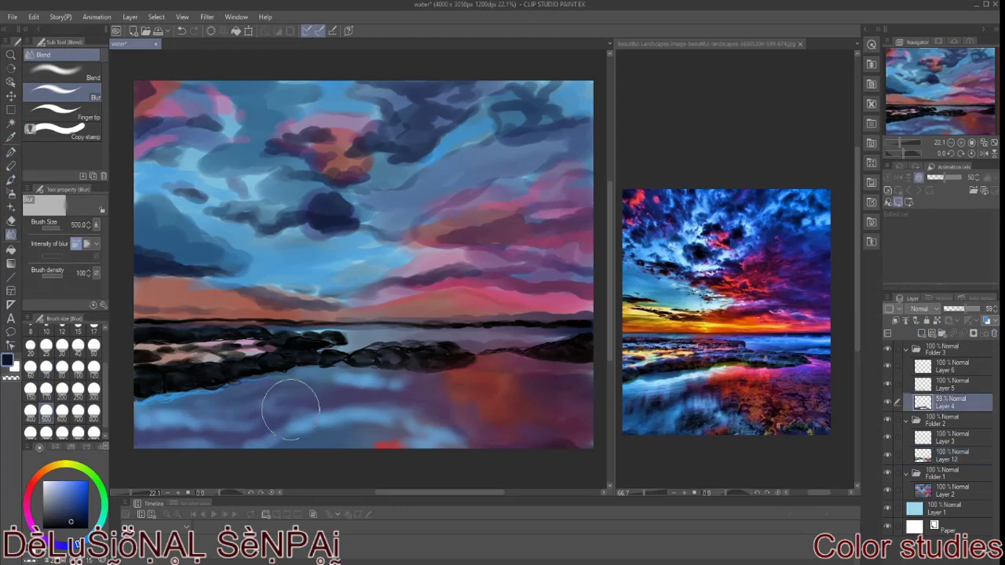
pyautogui.click(954, 460)
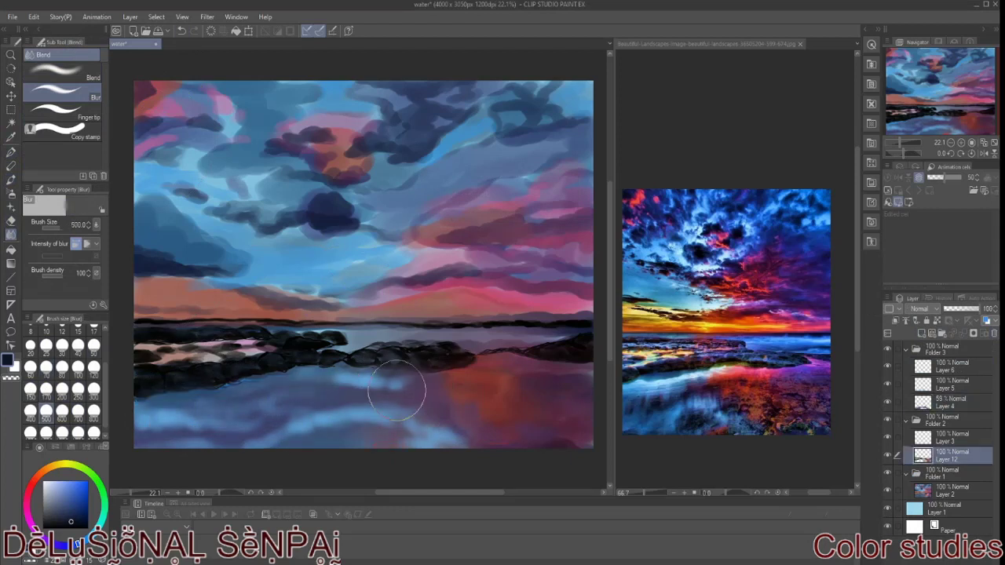
# Restore the accidentally deleted Layer 5 with undo, then save the painting as JPEG 'water'.
pyautogui.click(950, 437)
pyautogui.click(950, 385)
pyautogui.press('Delete')
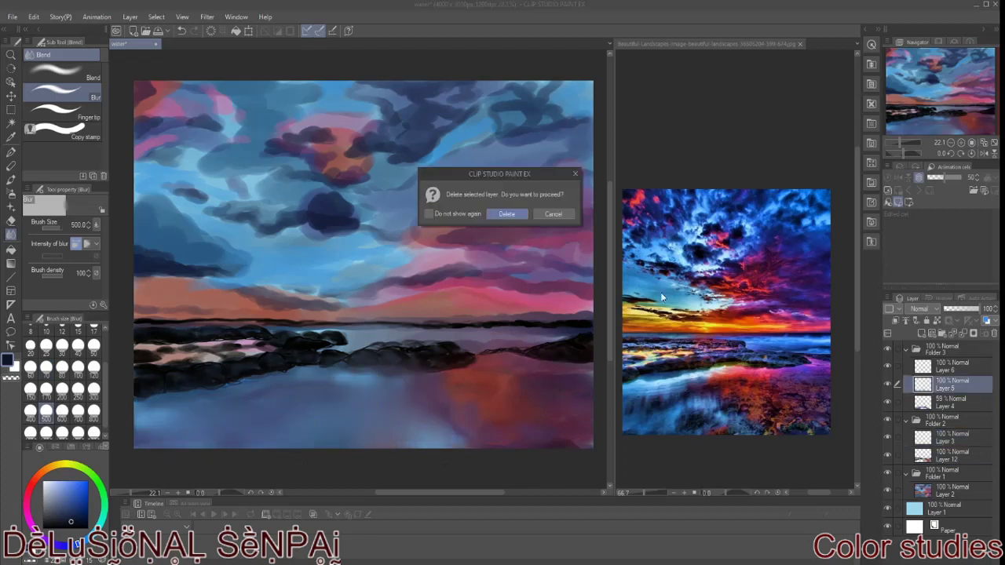
pyautogui.click(507, 214)
pyautogui.press('Delete')
pyautogui.click(506, 214)
pyautogui.click(182, 30)
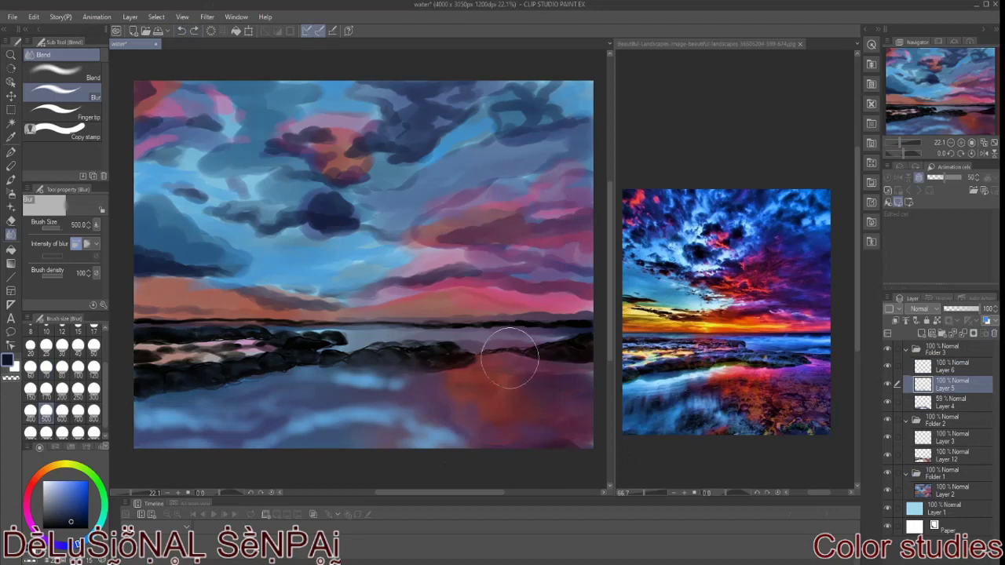
pyautogui.hotkey('ctrl', 'shift', 's')
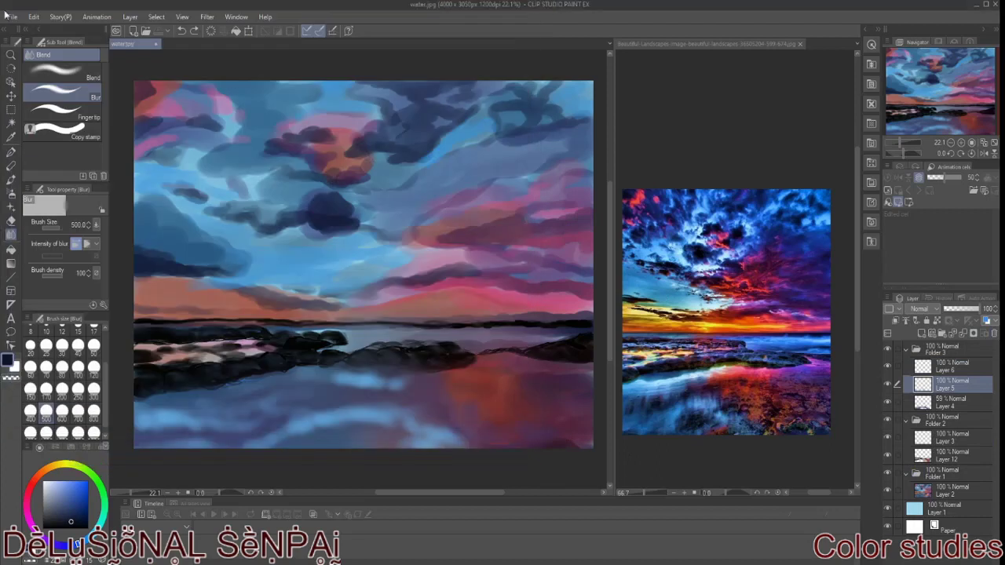